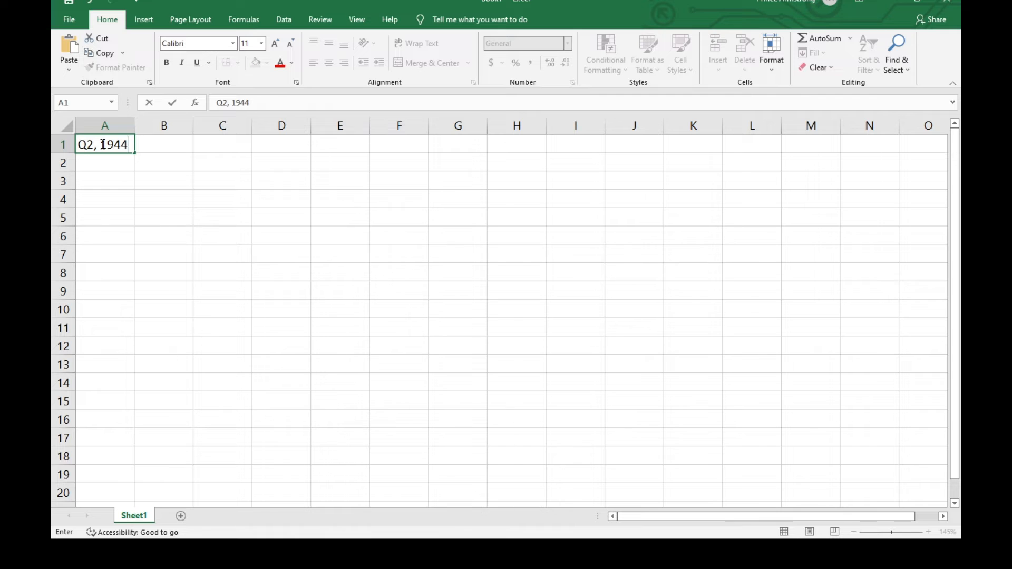
Add the row label "Total Revenue" in cell A5
ctrl+scroll(270, 301, up, 5)
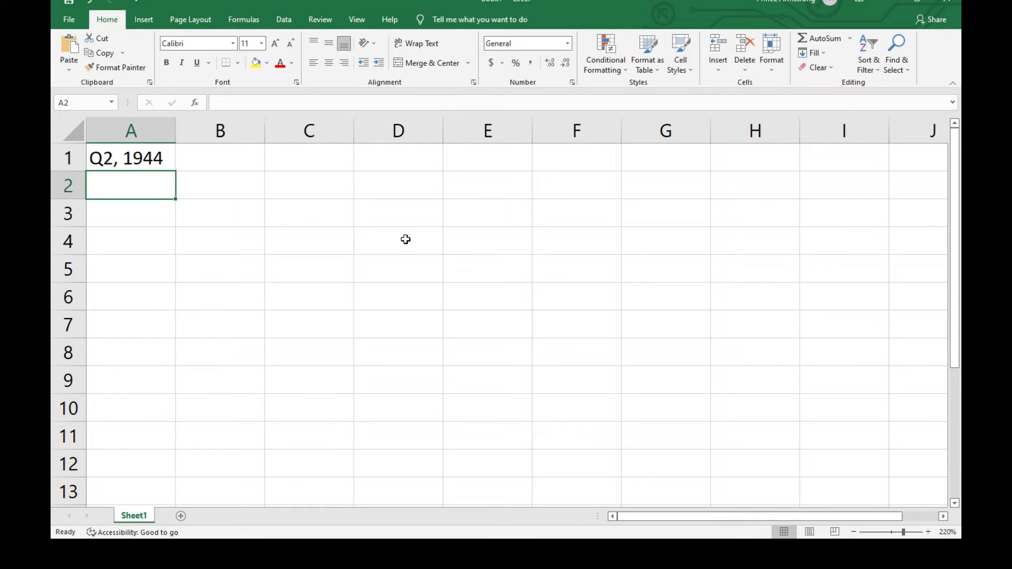
click(114, 271)
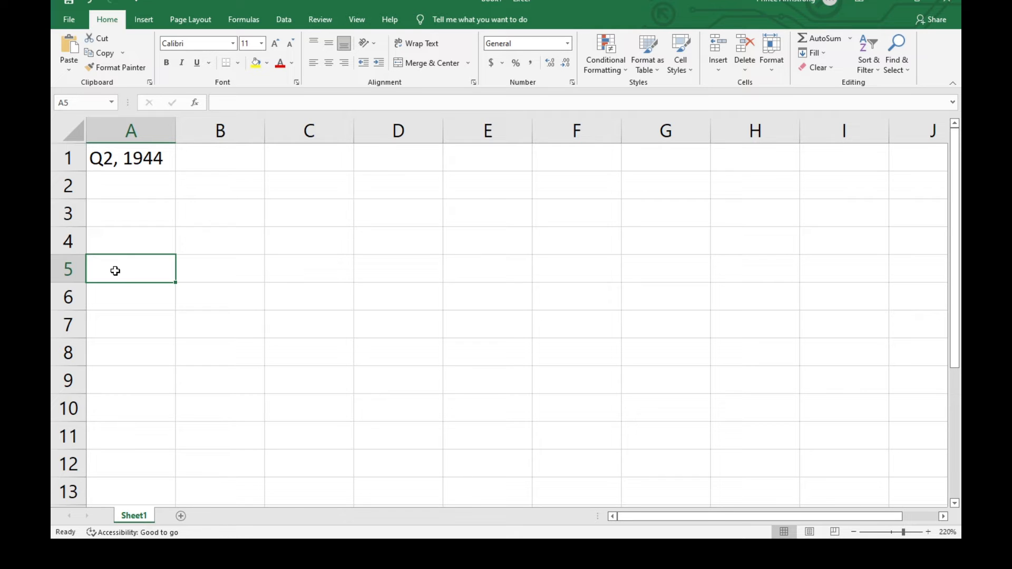
text(t)
key(BackSpace)
text(t)
key(BackSpace)
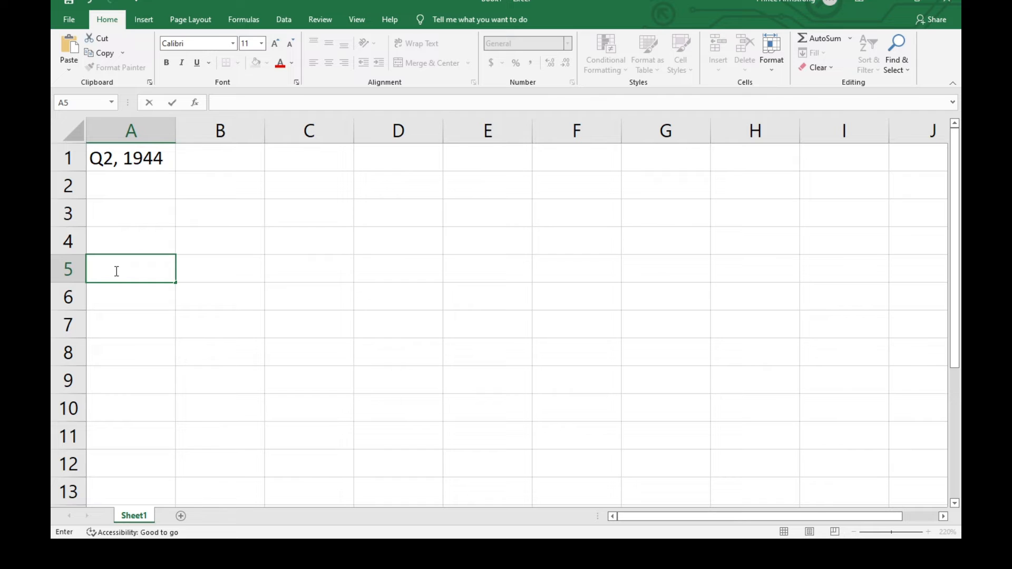
text(Total Revenu)
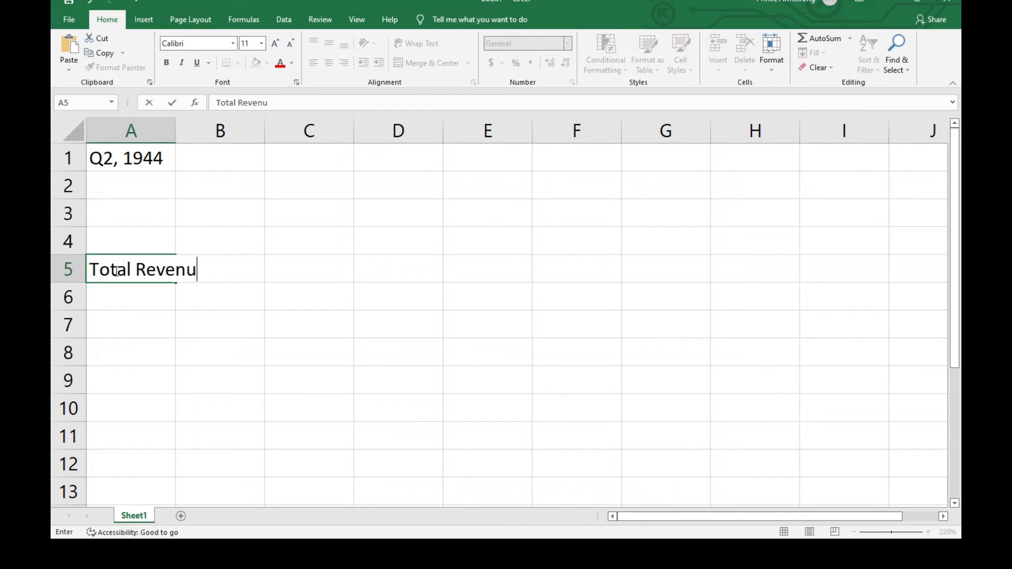
text(e)
key(Return)
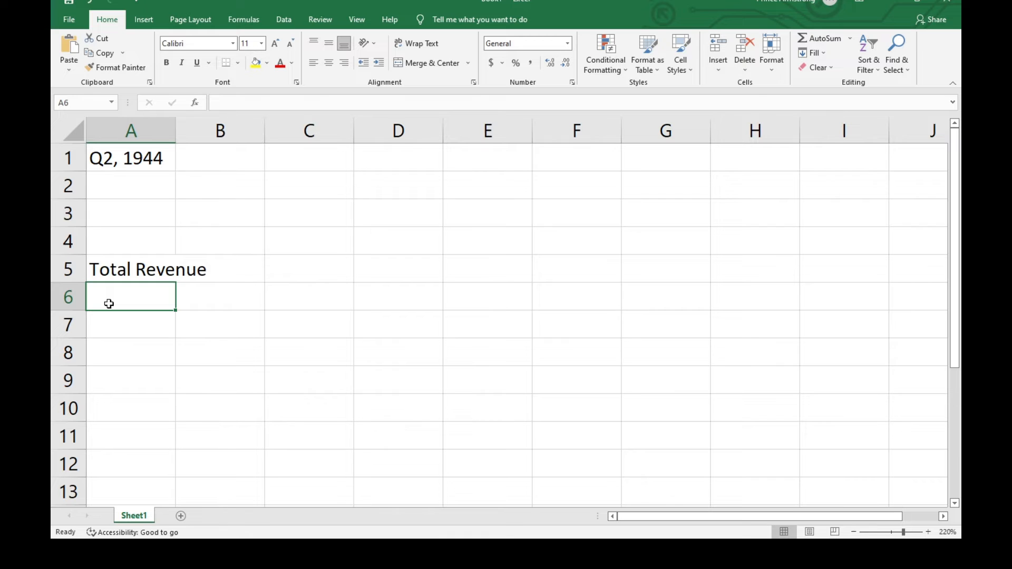
Add the row label "Total Expenses" in cell A6, directly below the revenue label
text(To)
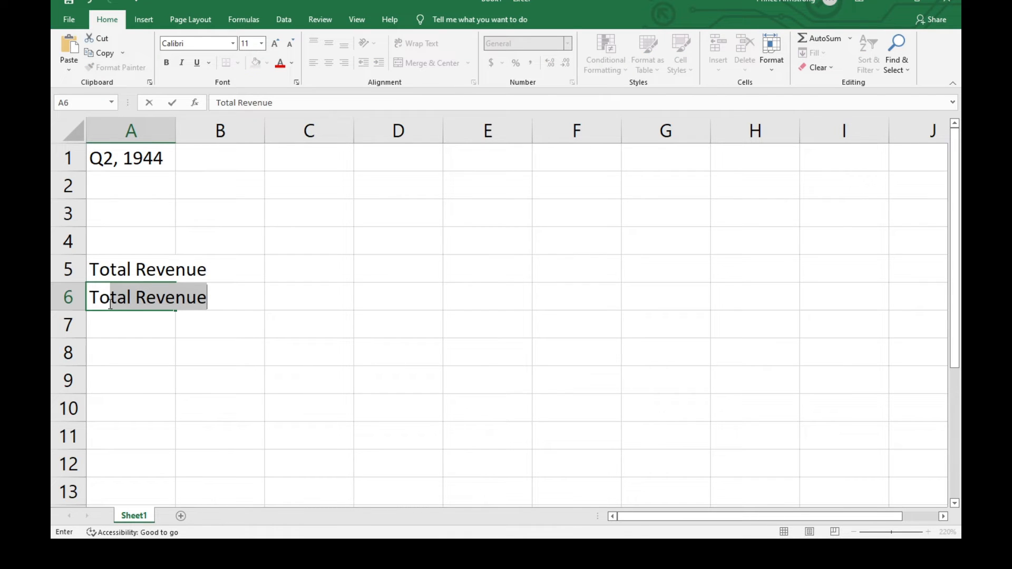
text(at)
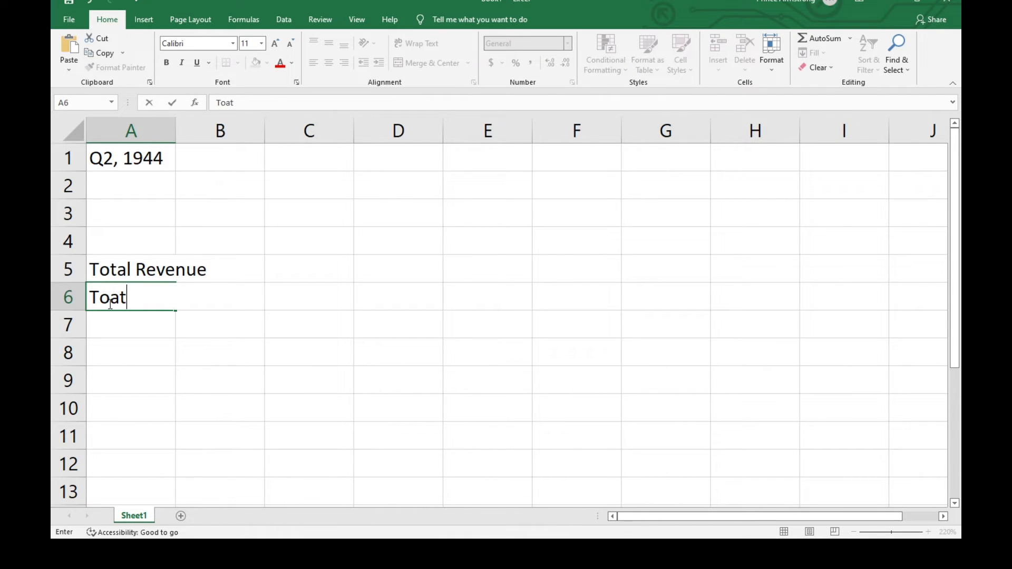
key(BackSpace)
key(BackSpace)
text(tal )
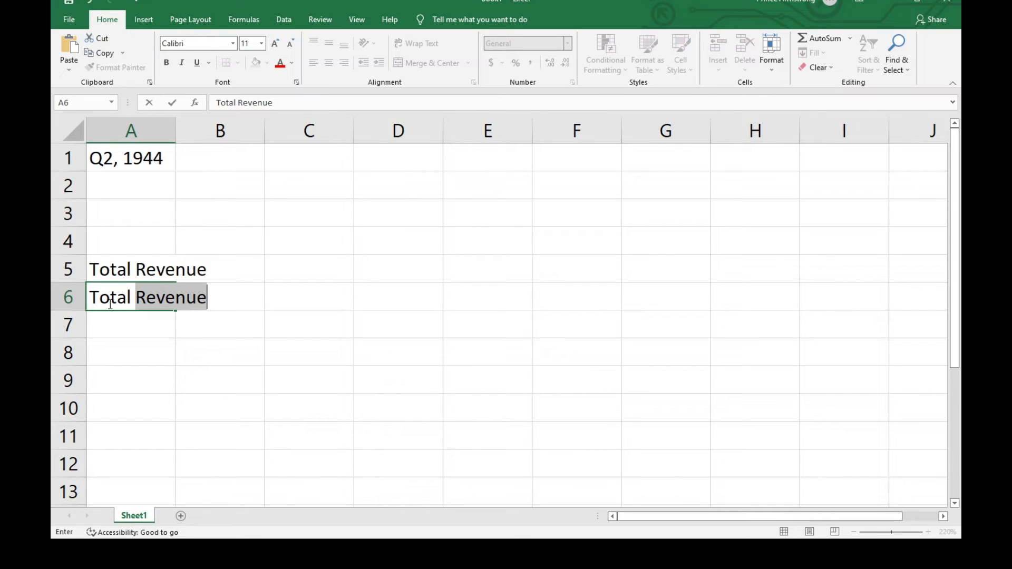
text(Expen)
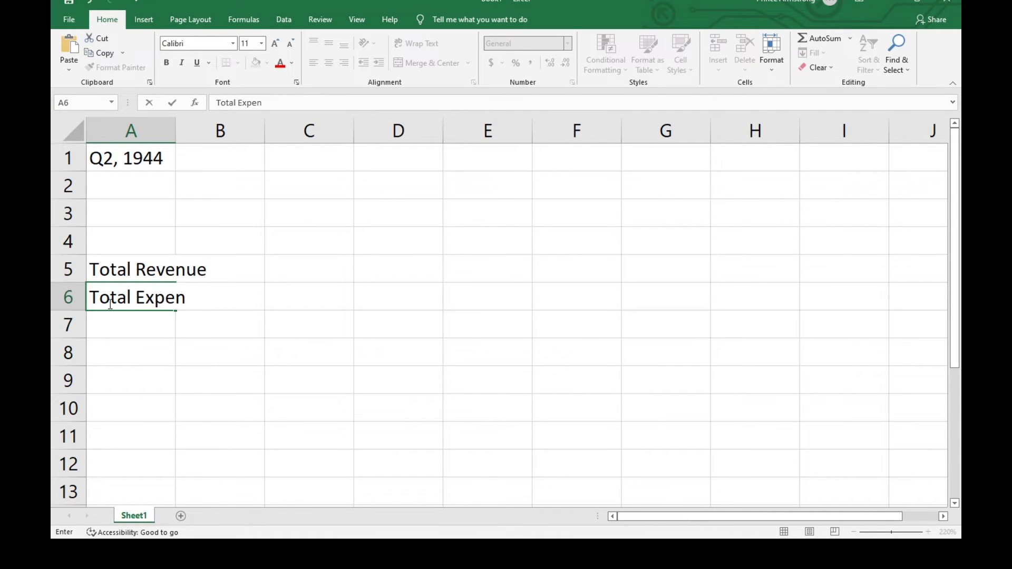
text(e)
text(se)
key(BackSpace)
key(BackSpace)
key(BackSpace)
text(ses)
Add the row label "Net Income" in cell A8, leaving row 7 blank
click(120, 361)
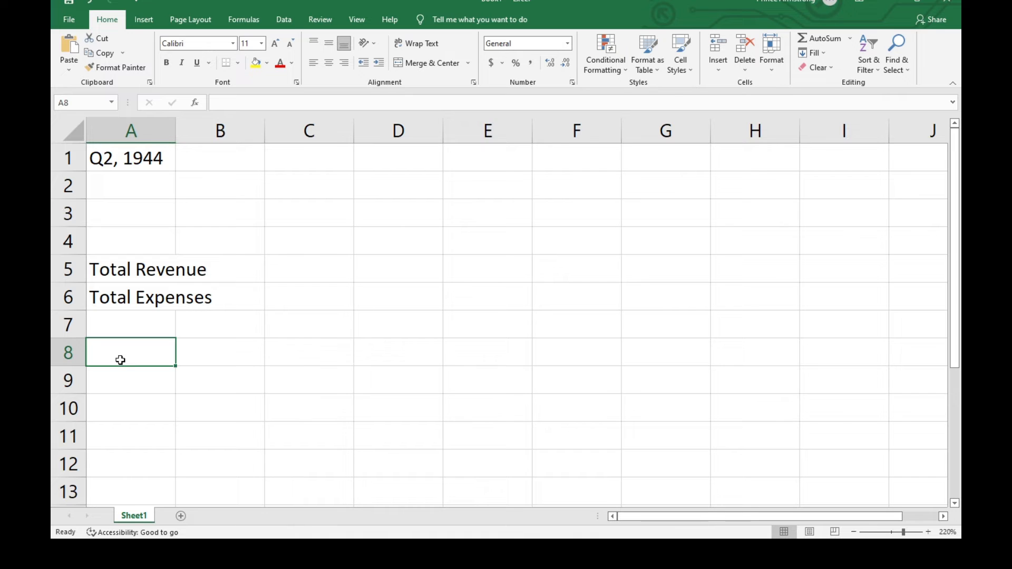
text(Net )
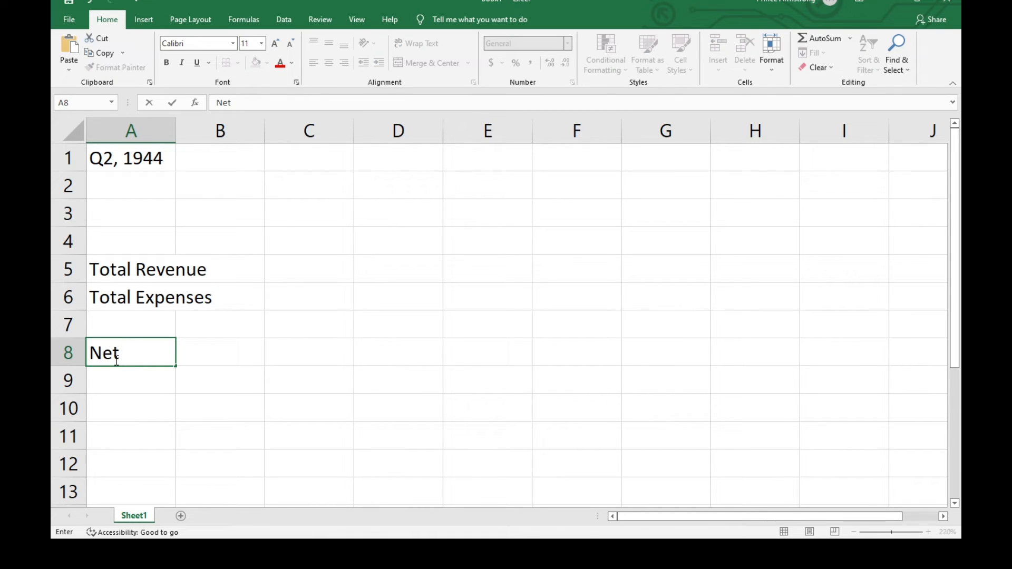
text(INCOME)
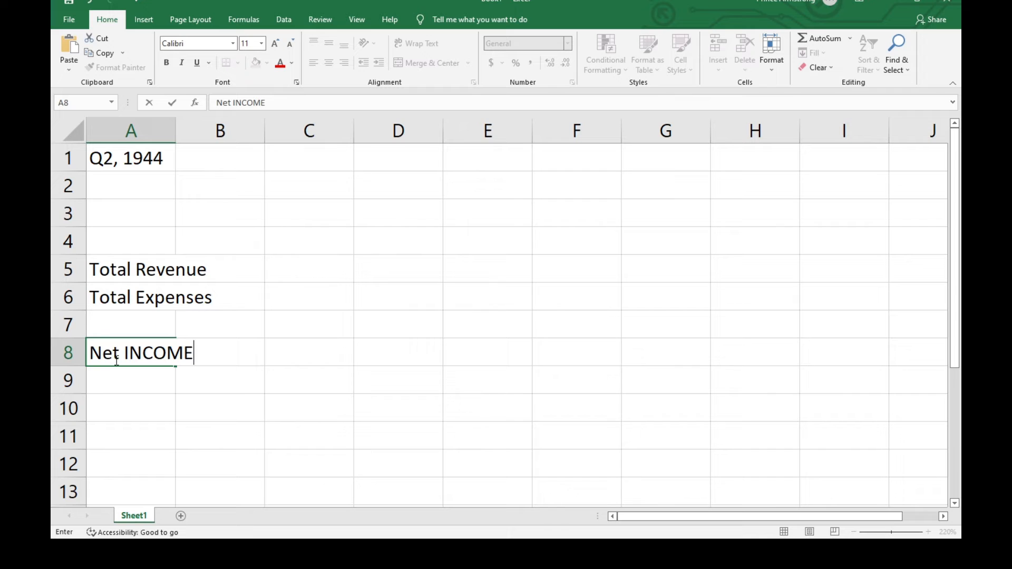
key(BackSpace)
key(BackSpace)
key(BackSpace)
key(BackSpace)
key(BackSpace)
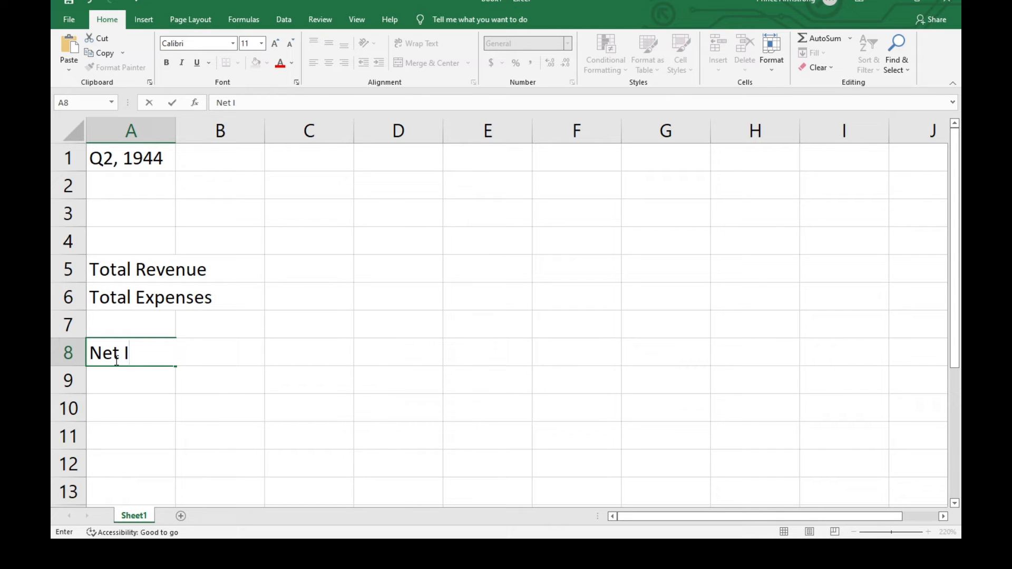
text(ncome)
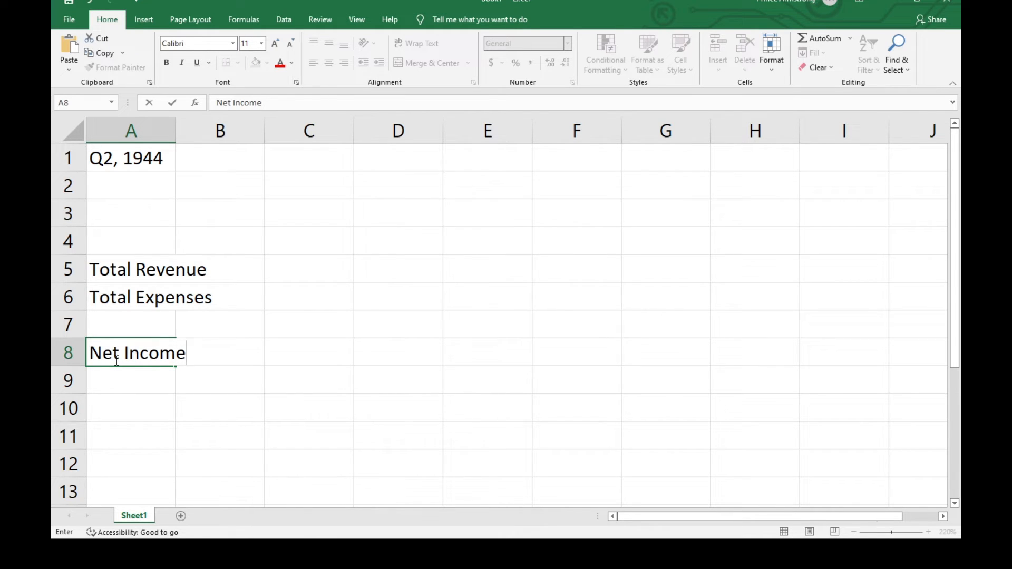
key(Tab)
Enter the first month heading, April-94, in cell B3
key(Up)
key(Up)
key(Up)
key(Up)
key(Up)
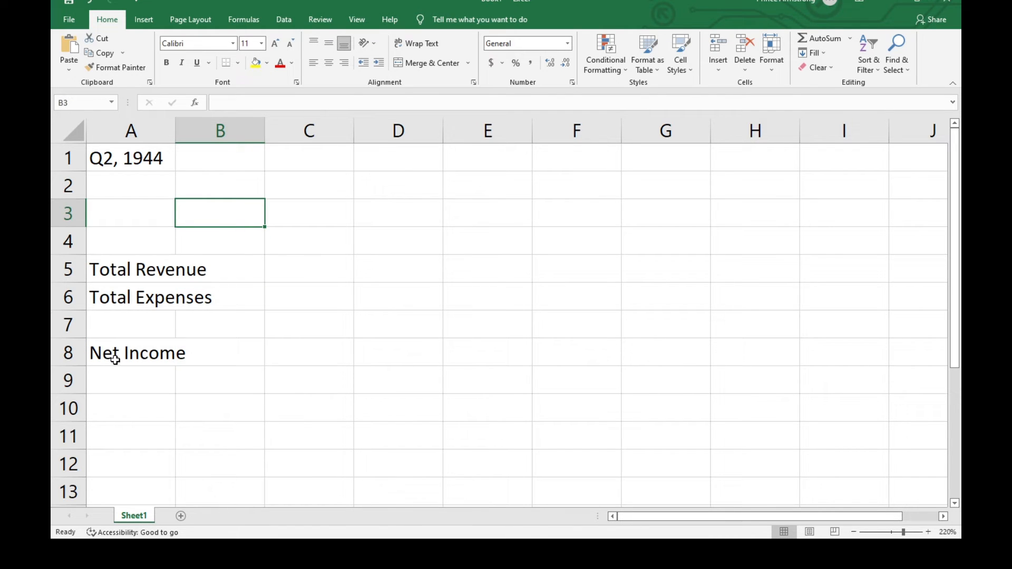
text(Apri)
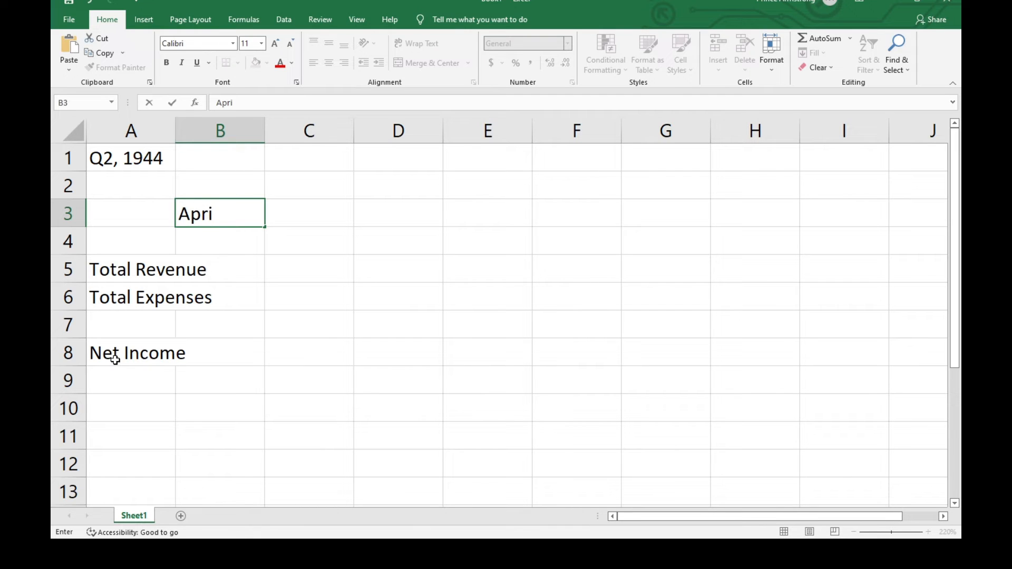
text(l-94)
key(Return)
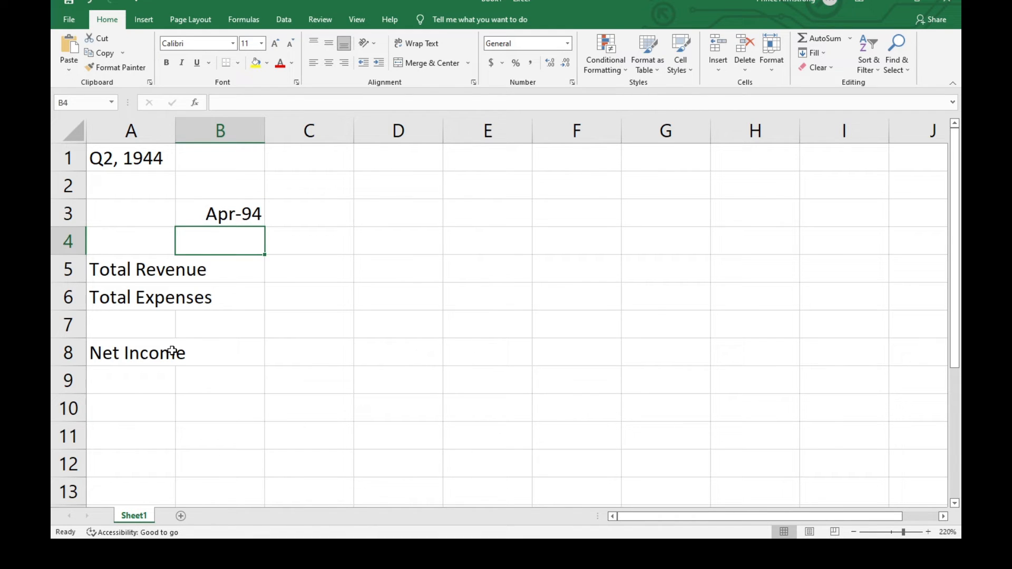
Enter the remaining month headings in row 3: May 94 in C3 and June 94 in D3
click(296, 222)
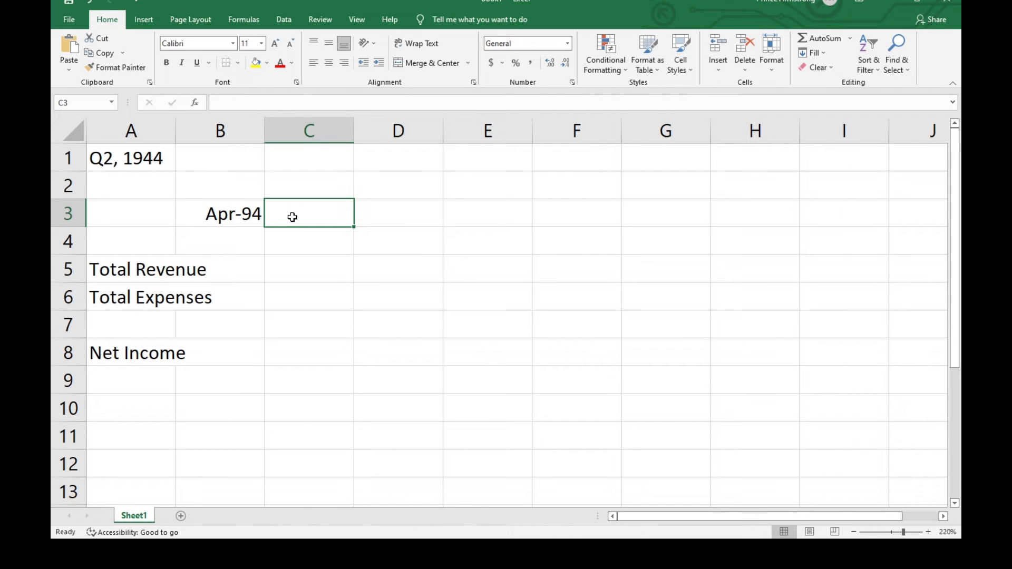
text(May)
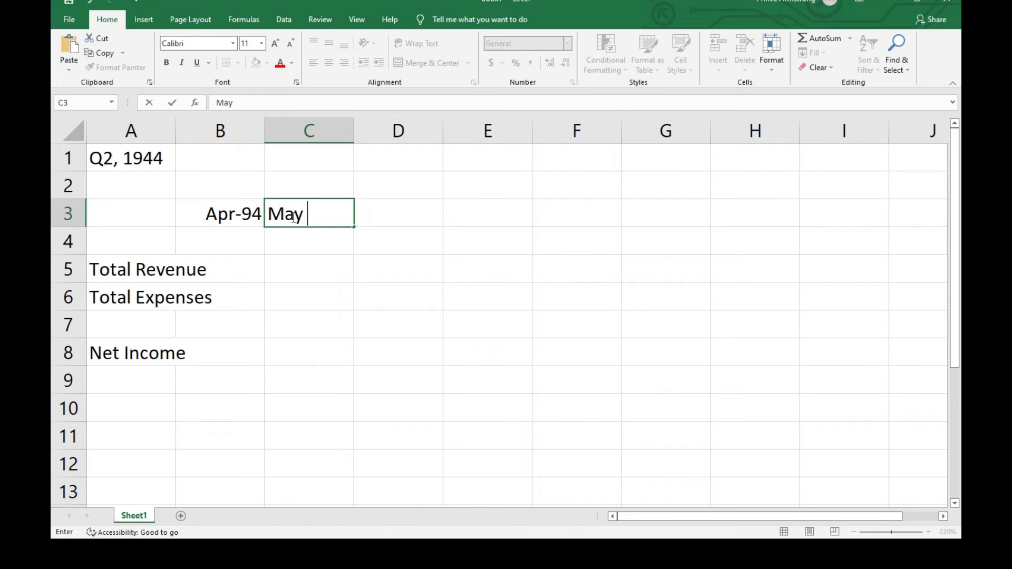
text( 94)
key(Tab)
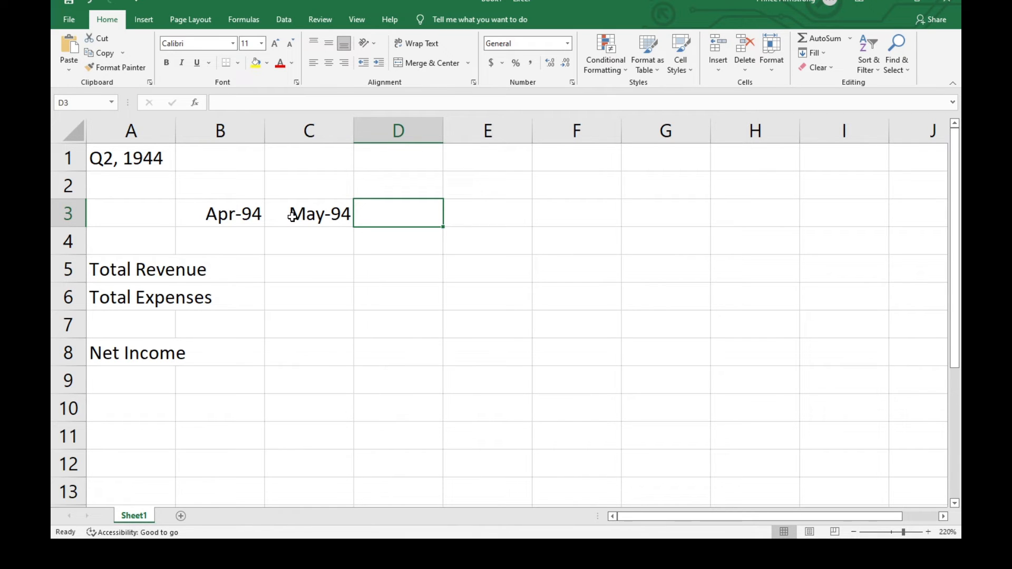
text(J)
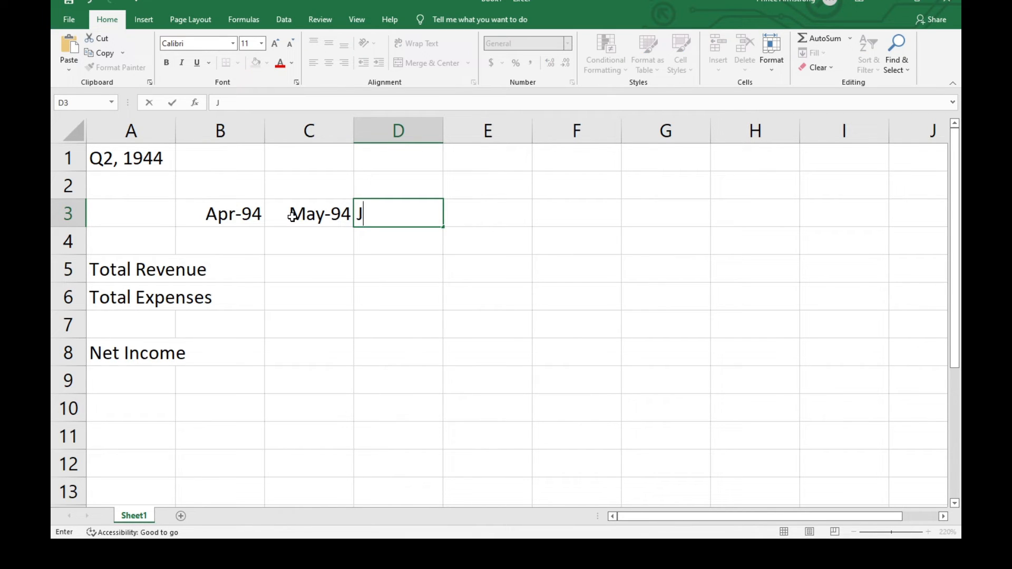
text(une 94)
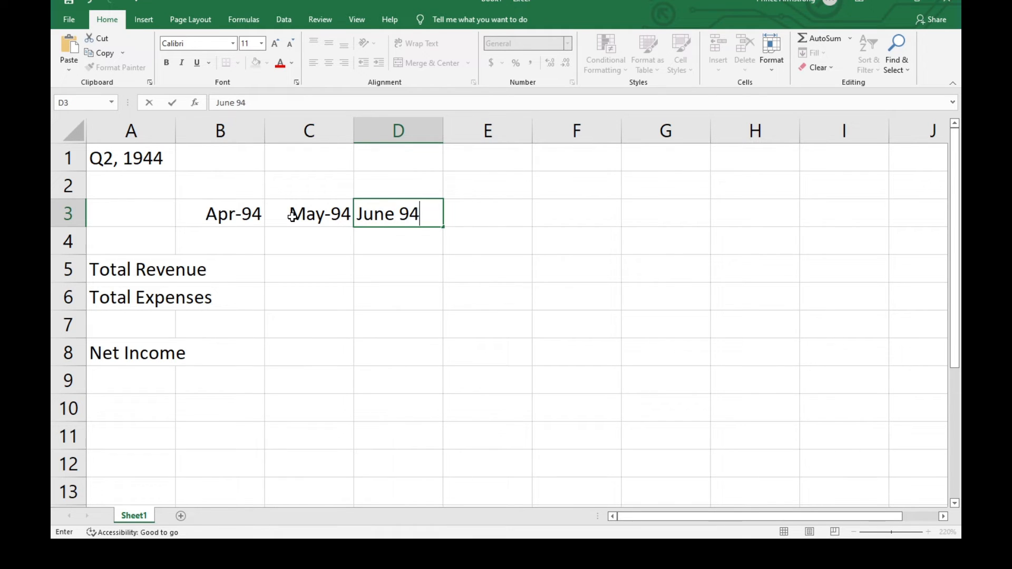
key(Tab)
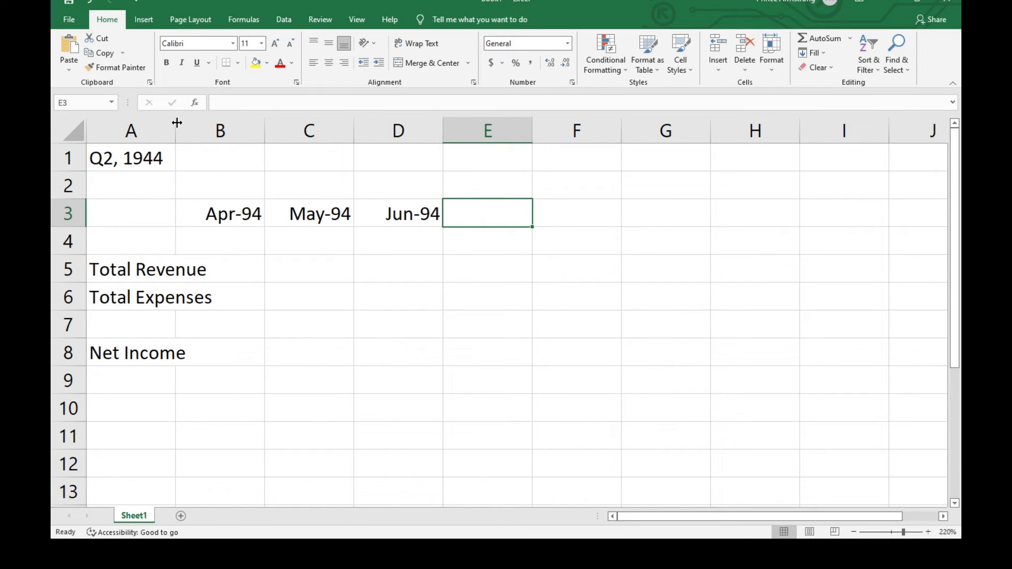
Widen column A so that the full row labels fit inside it
drag(177, 123, 217, 121)
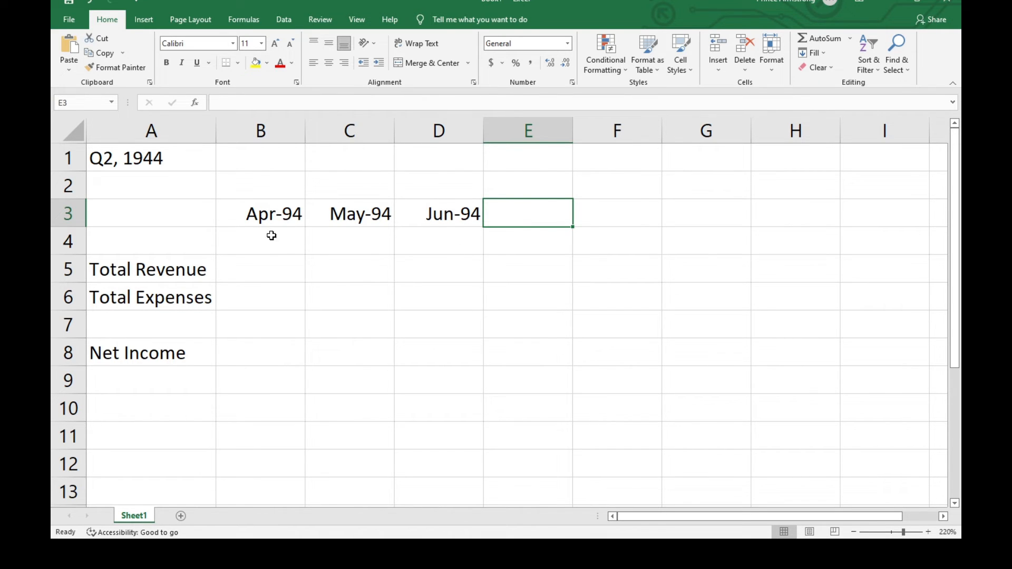
click(264, 286)
click(273, 270)
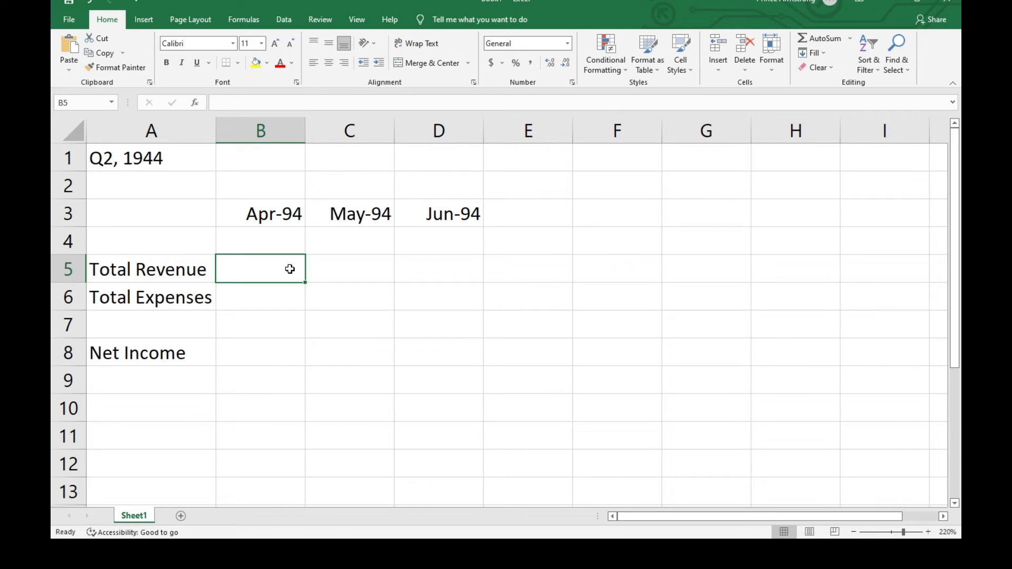
click(328, 240)
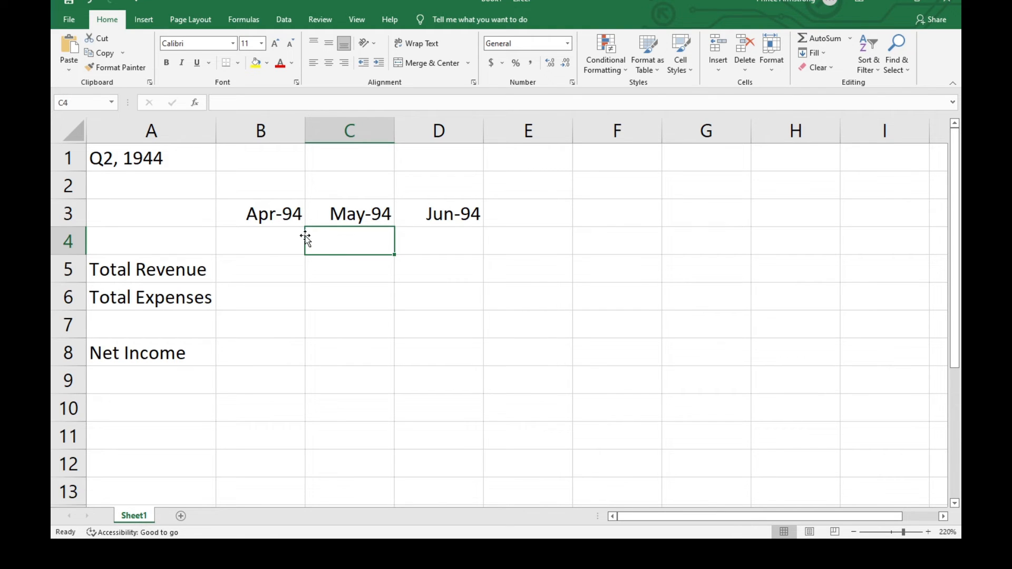
Move the three month headings from B3:D3 one column over to C3:E3
click(276, 207)
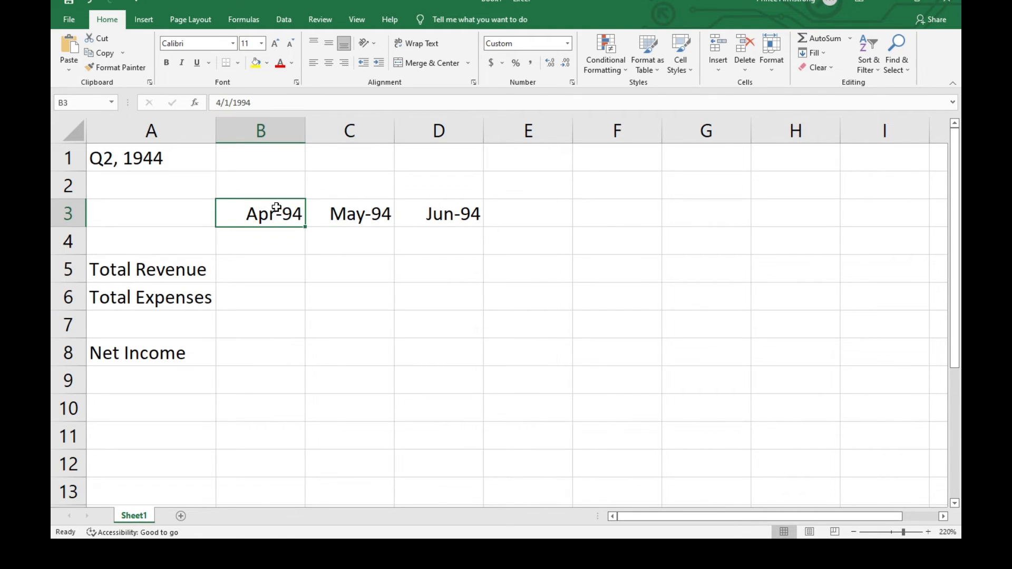
drag(277, 207, 455, 216)
click(314, 257)
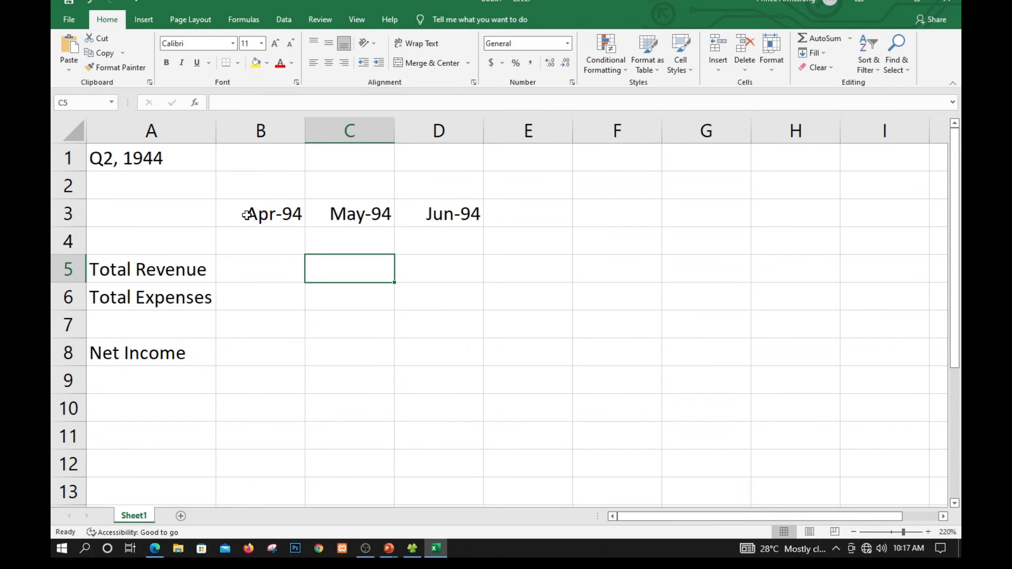
drag(250, 213, 476, 217)
drag(379, 227, 444, 214)
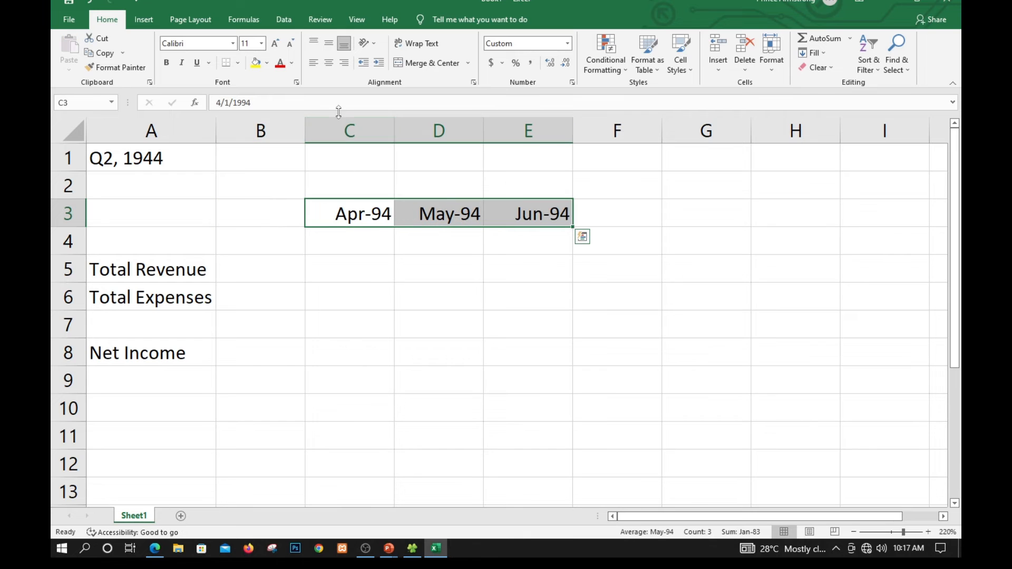
click(343, 212)
click(362, 243)
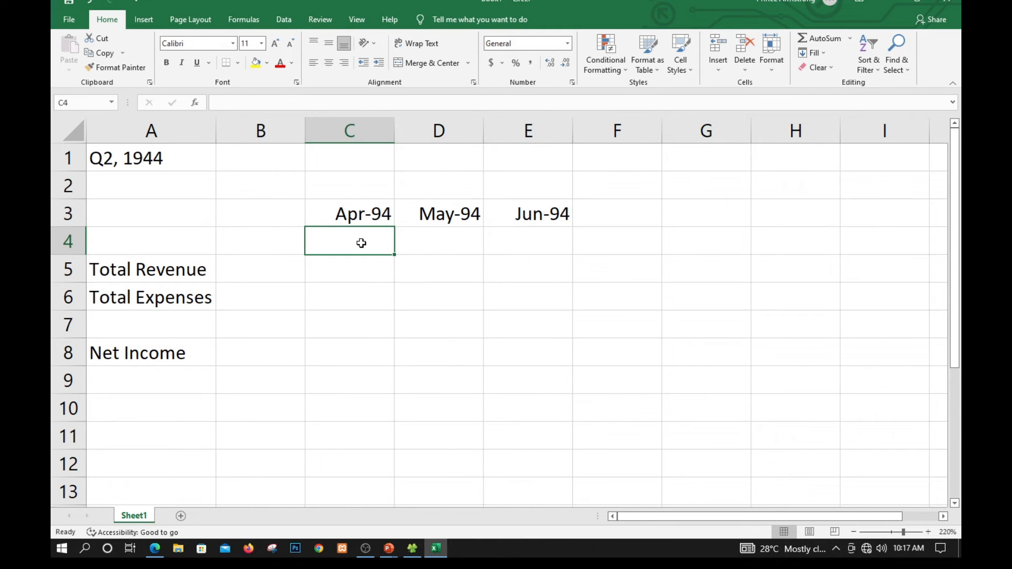
Enter the April figures: 10000 for total revenue in C5 and 60000 for total expenses in C6
click(350, 277)
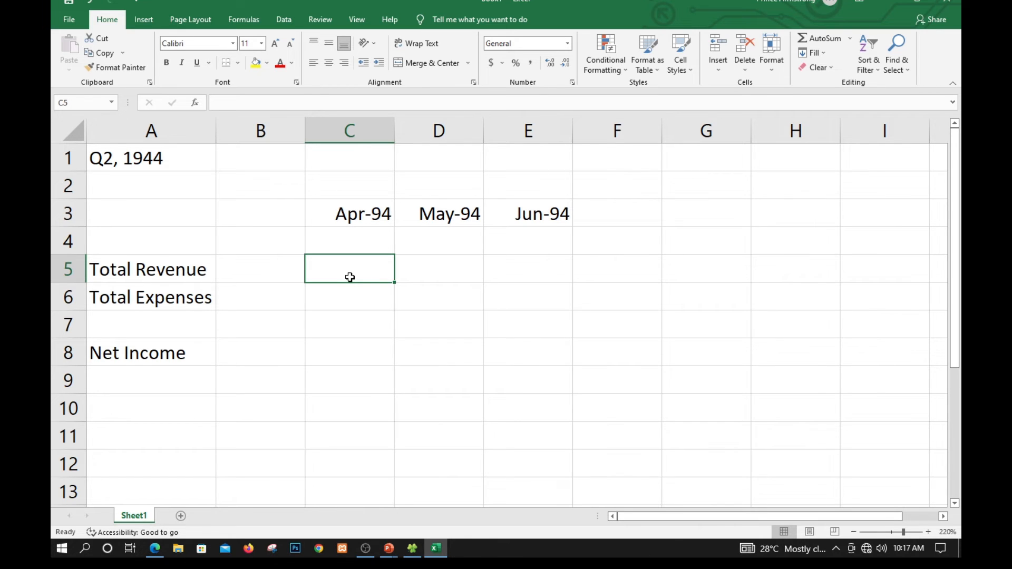
text(10)
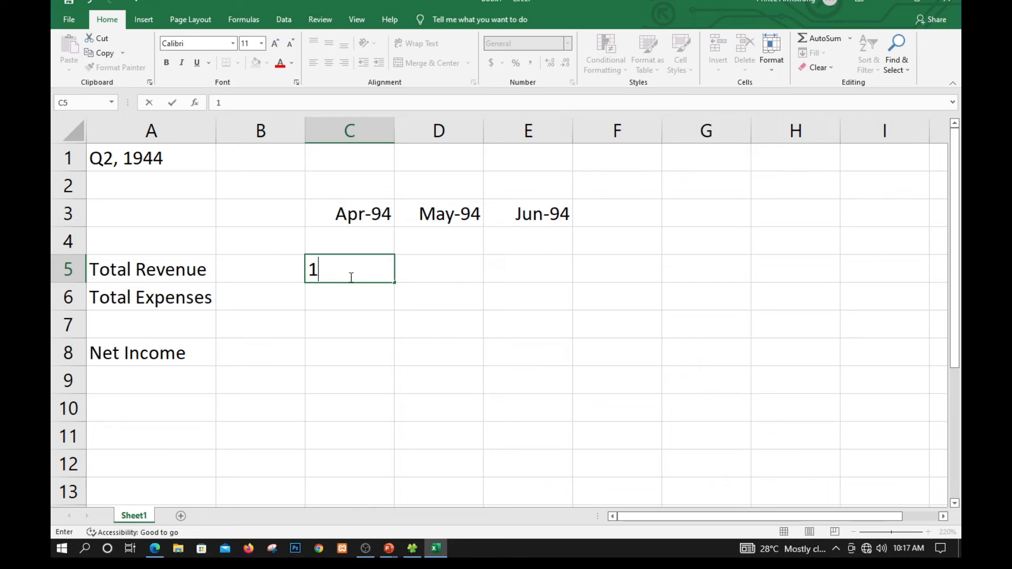
text(000)
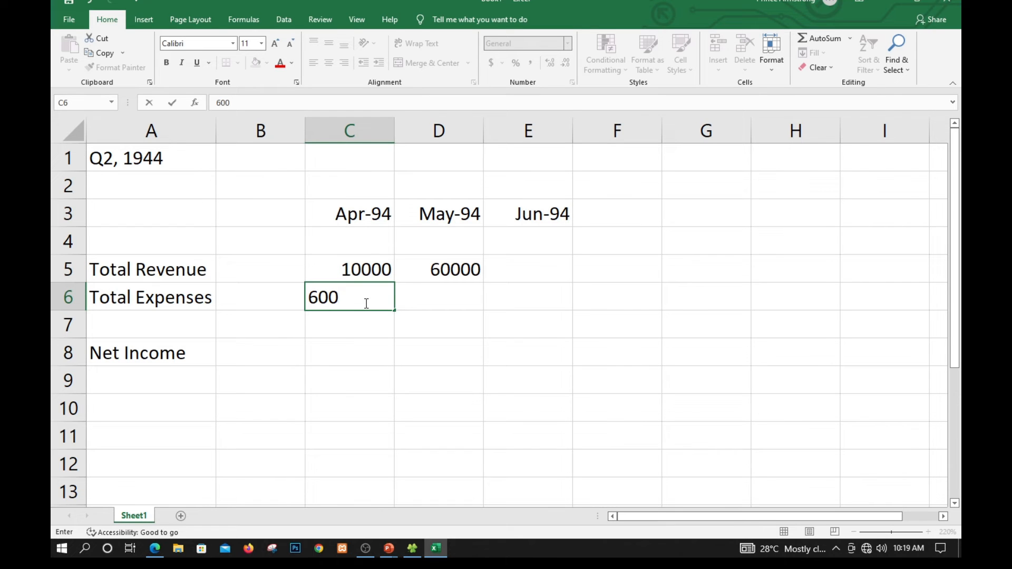
text(00)
key(Tab)
Enter the May figures: 12500 for total revenue in D5 and 7500 for total expenses in D6
key(Up)
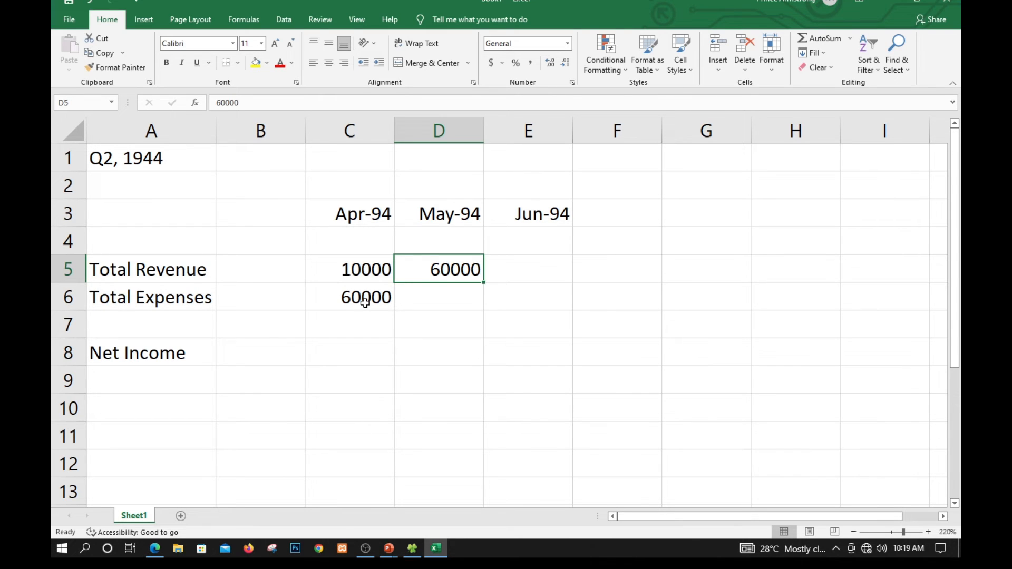
text(12)
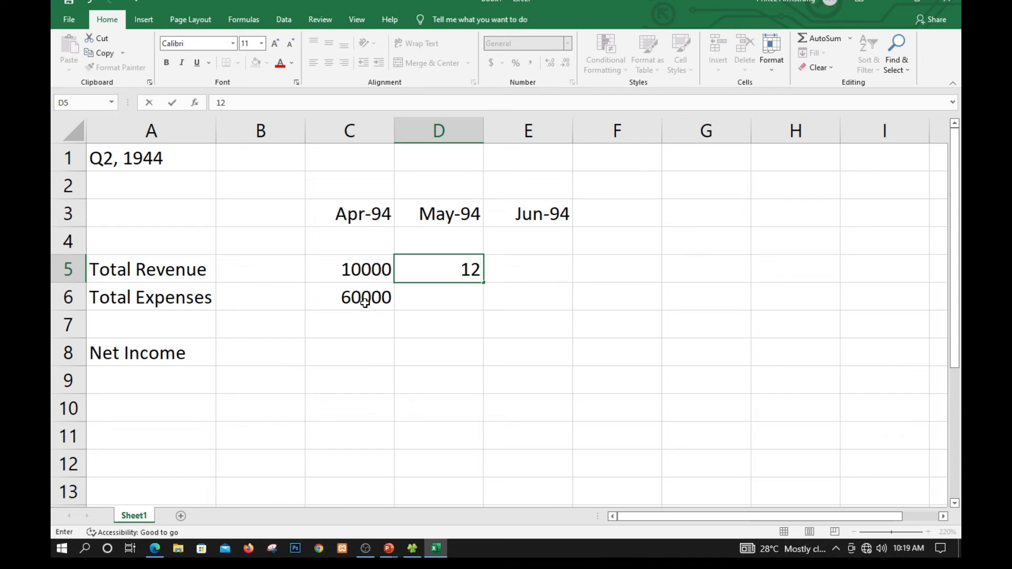
text(500)
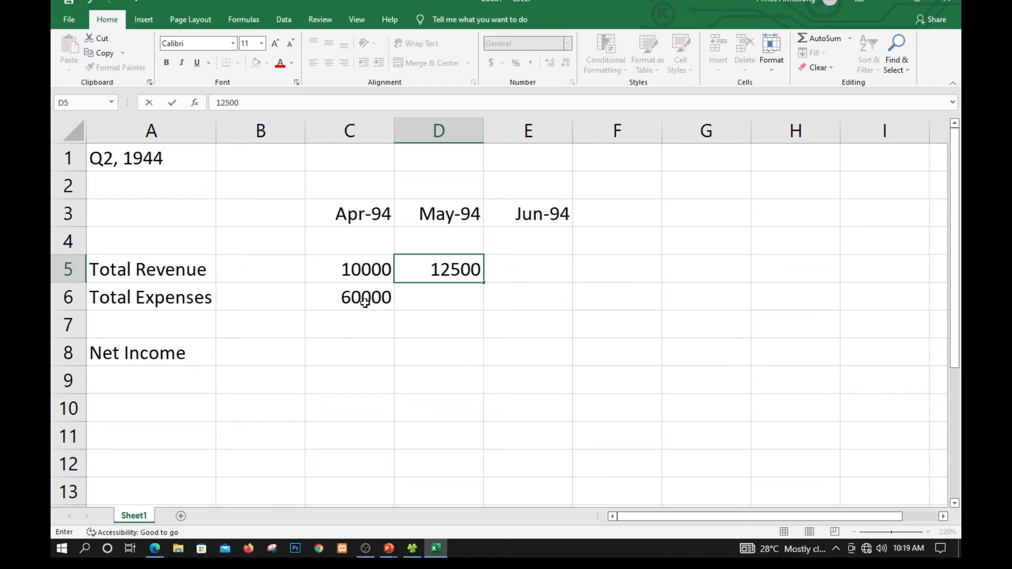
key(Return)
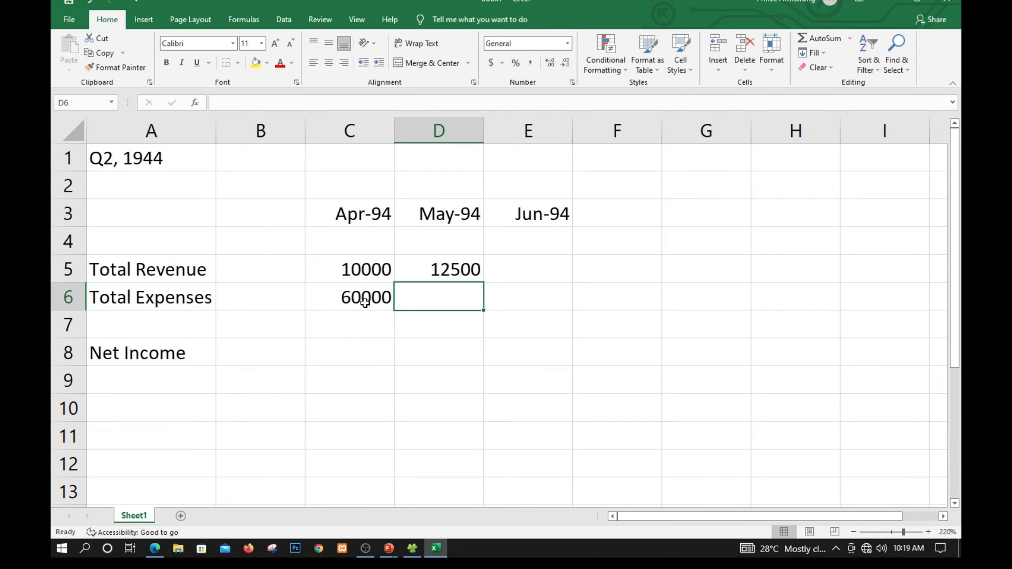
text(7500)
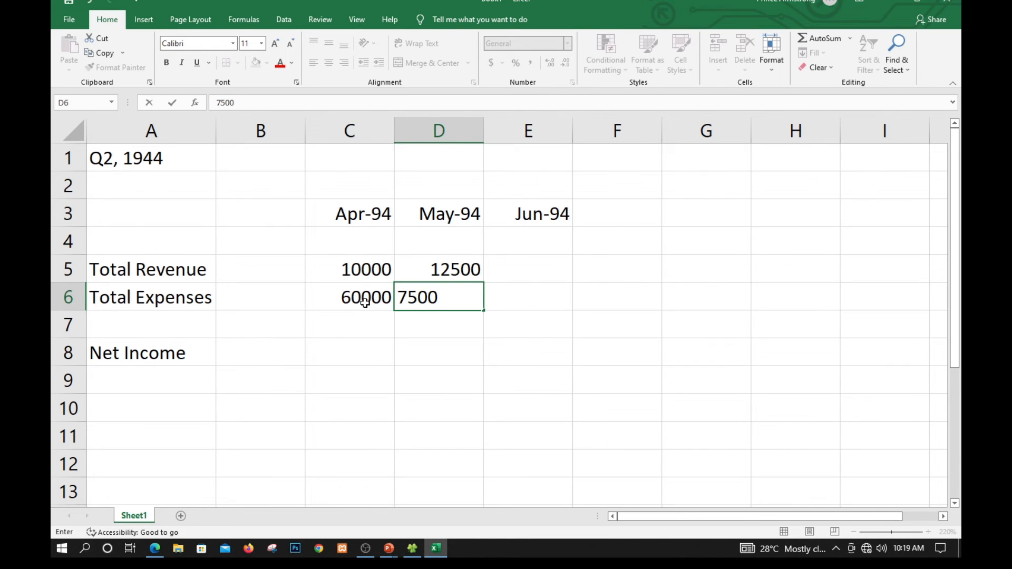
key(Tab)
Enter the June figures: 11500 for total revenue in E5 and 6900 for total expenses in E6
key(Up)
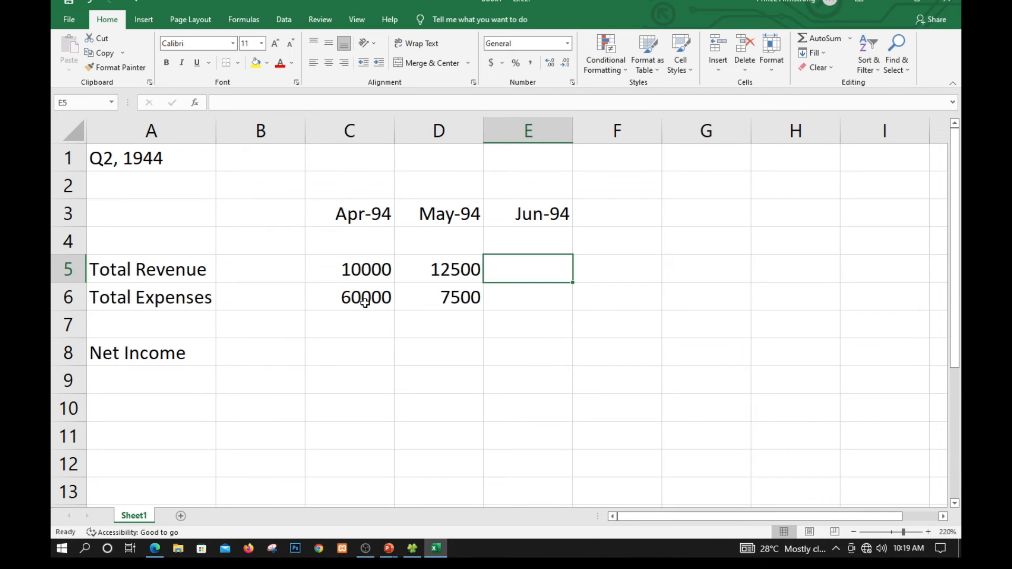
text(11)
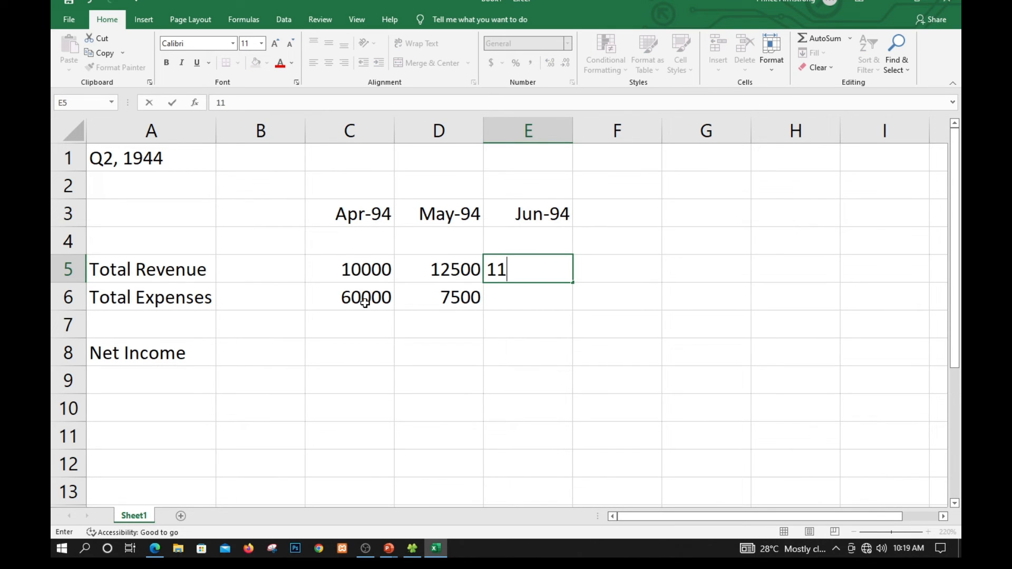
text(500)
key(Return)
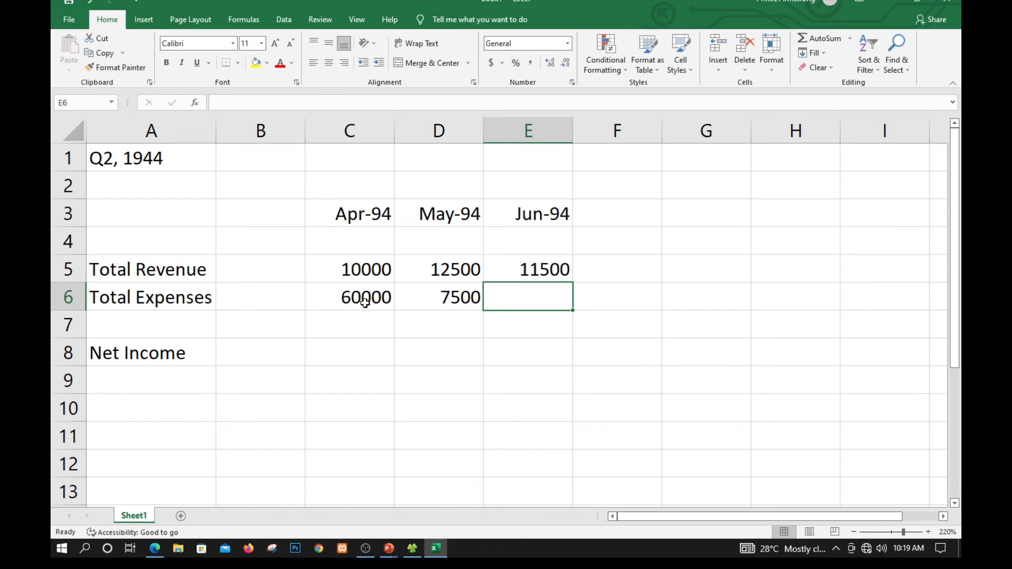
text(6)
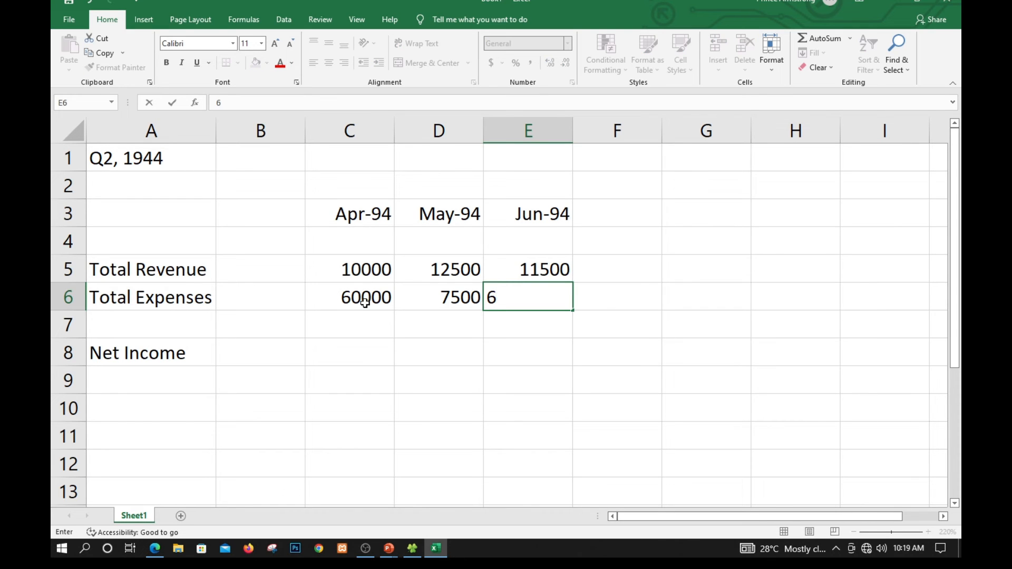
text(900)
key(Return)
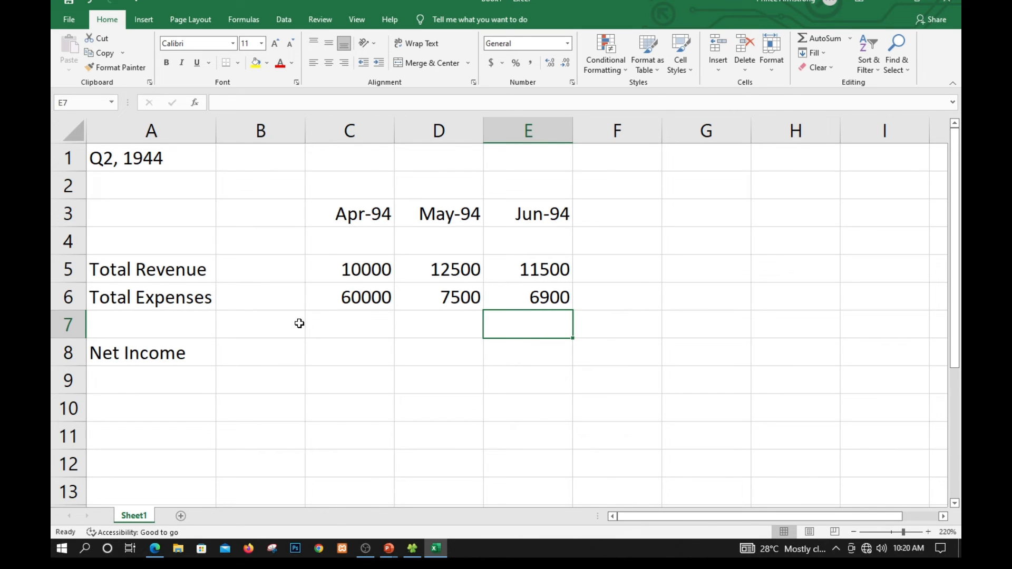
Set the font of the whole sheet to Times New Roman, size 14
key(ctrl+a)
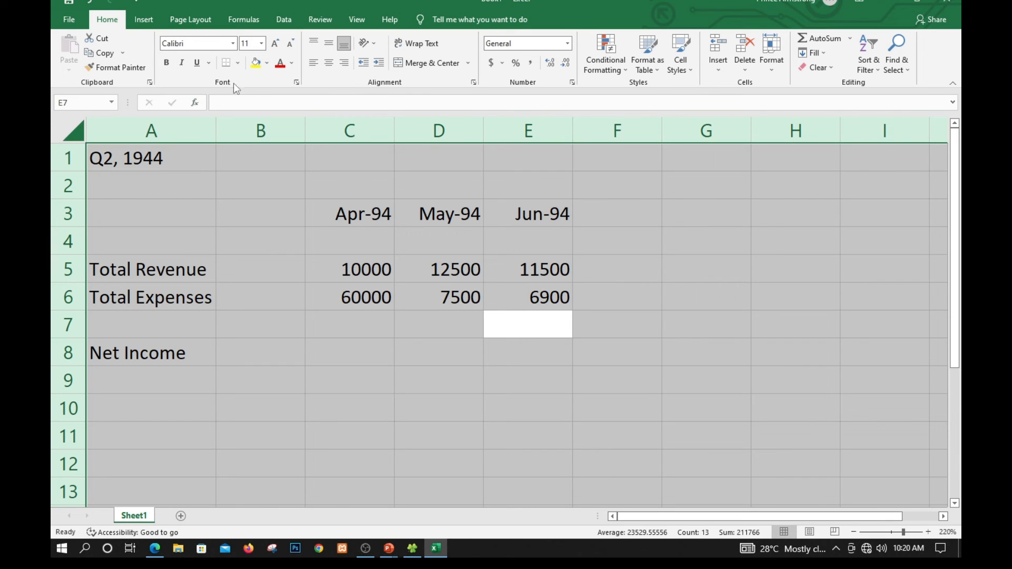
click(194, 45)
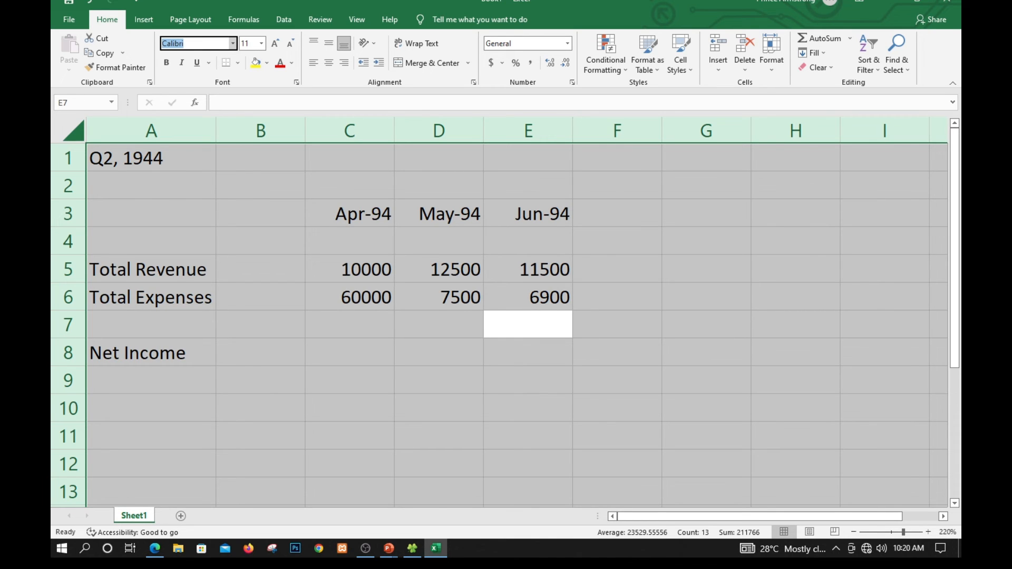
text(Times New Roman)
key(Return)
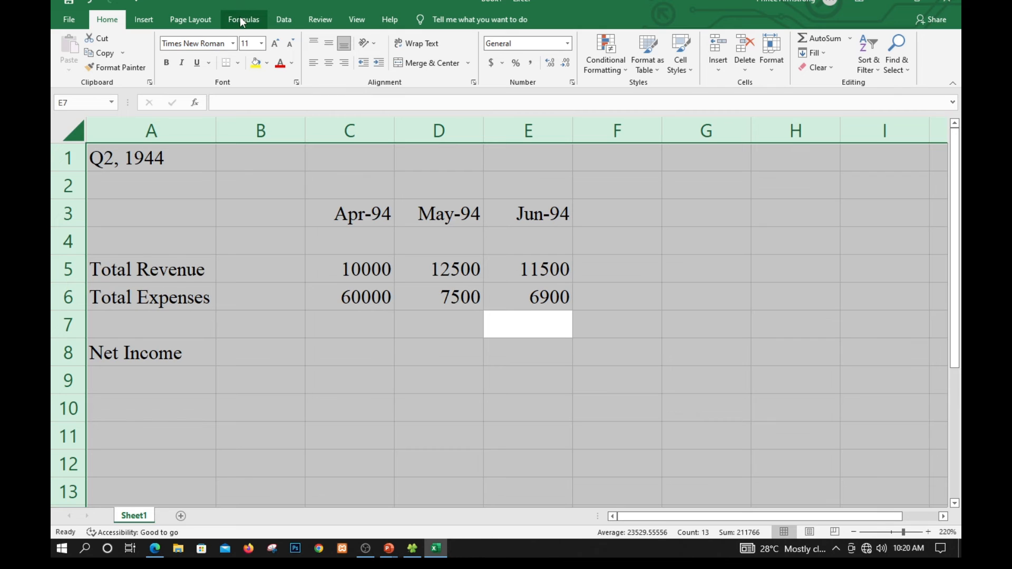
click(251, 41)
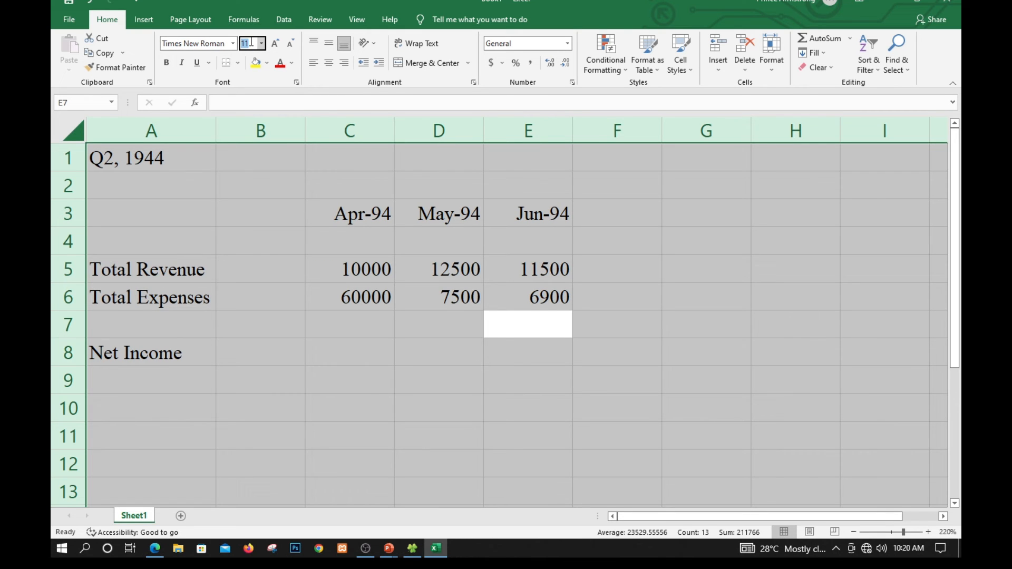
text(14)
key(Return)
click(757, 388)
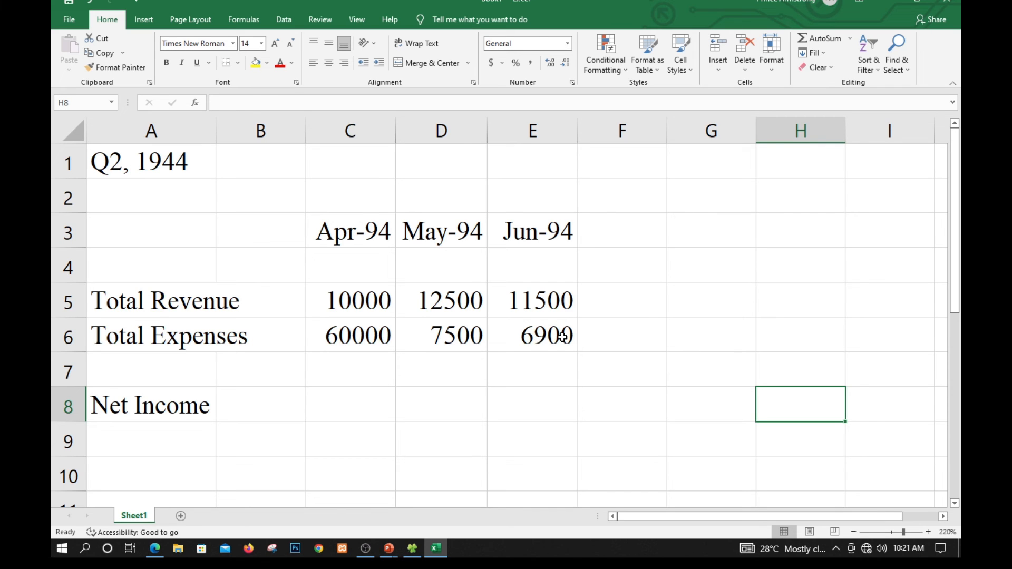
Calculate April's net income in C8 with the formula =c5-c6, subtracting total expenses from total revenue
click(333, 400)
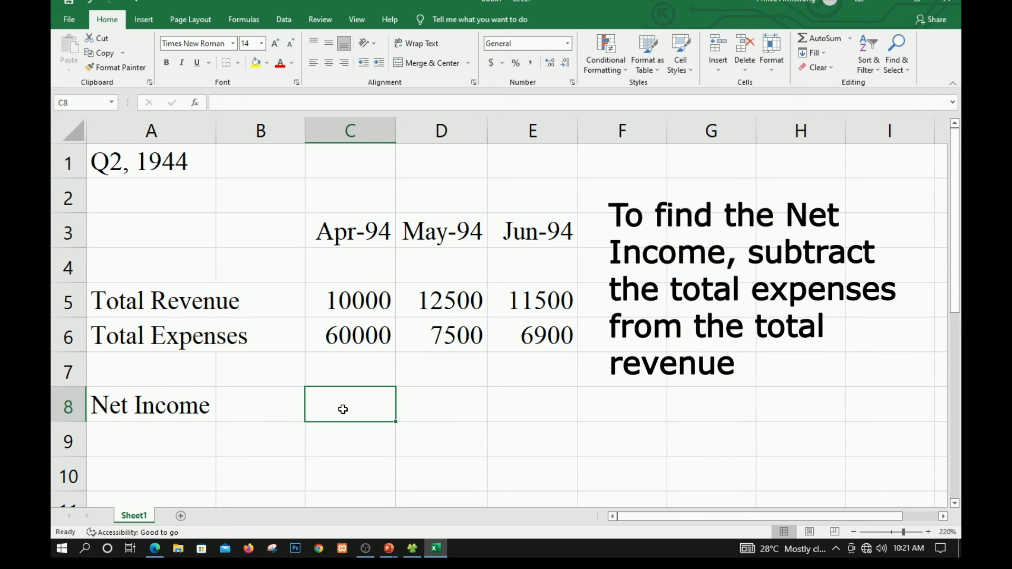
text(=)
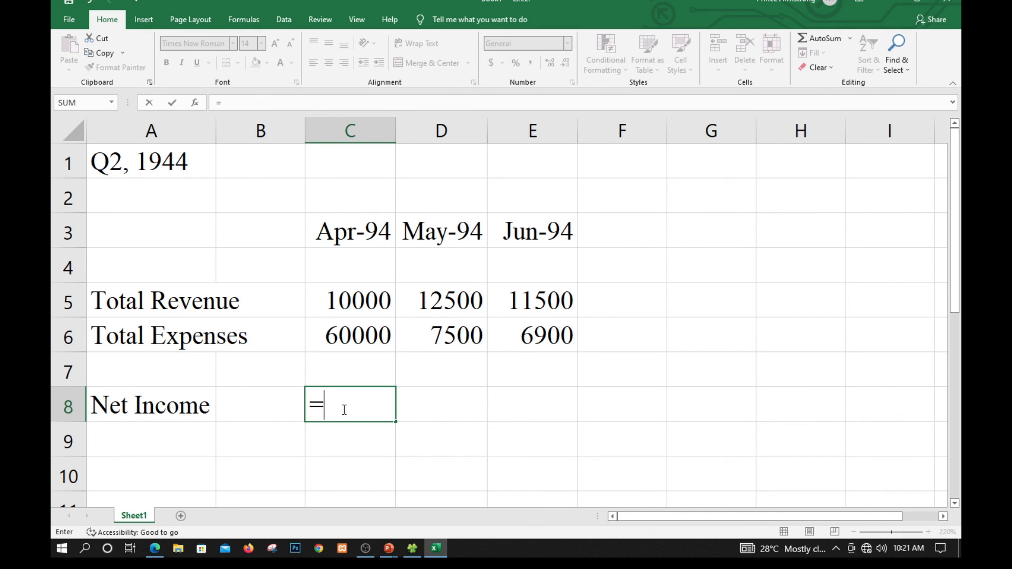
text(c5)
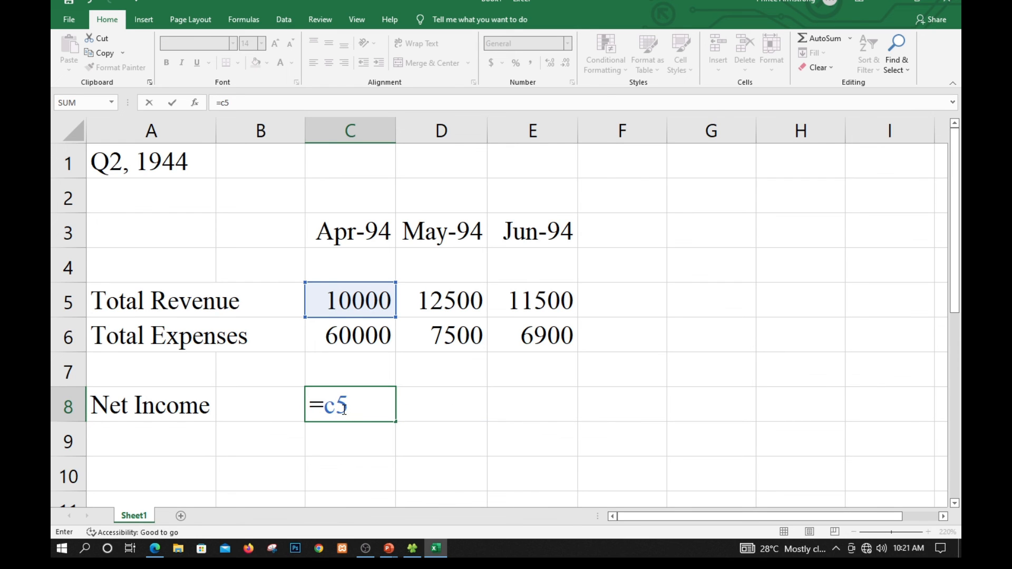
text(-c)
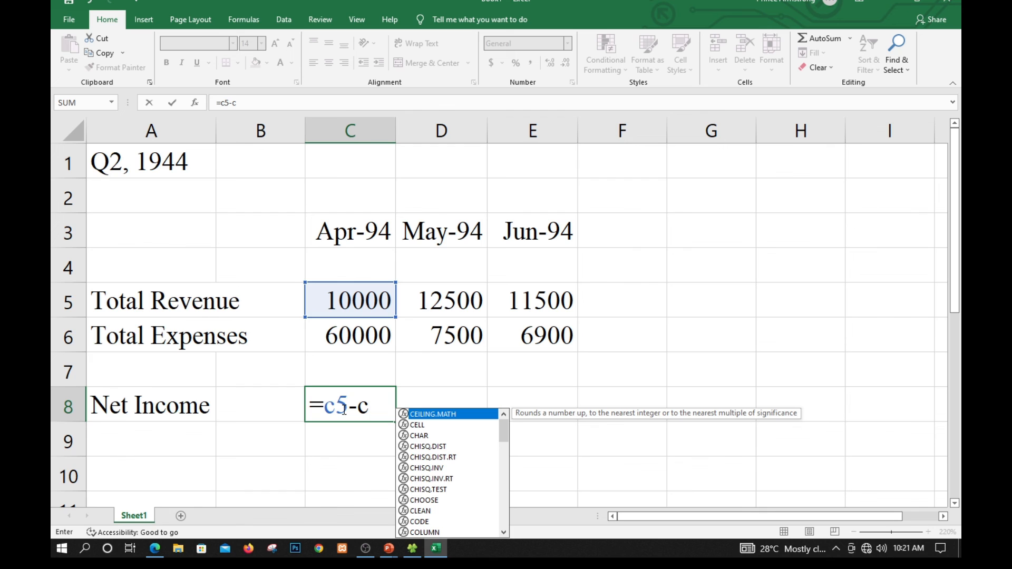
text(6)
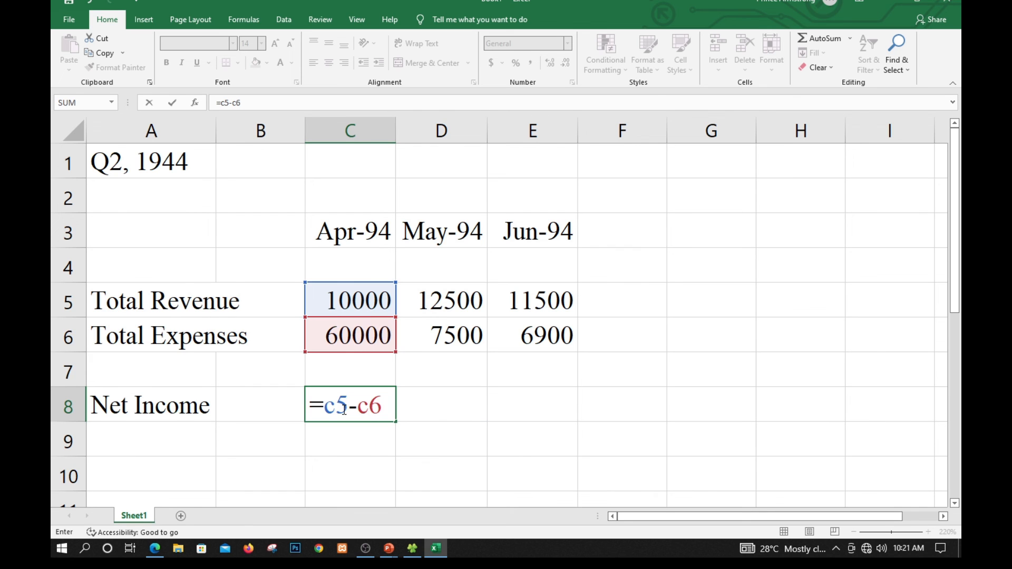
key(Return)
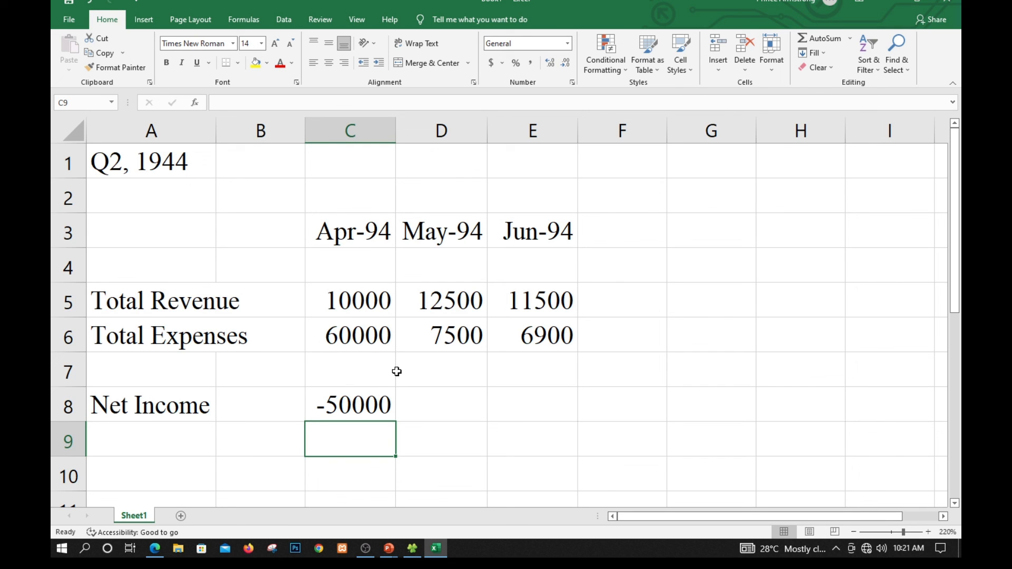
Calculate May's net income in D8 with the formula =d5-d6
click(443, 405)
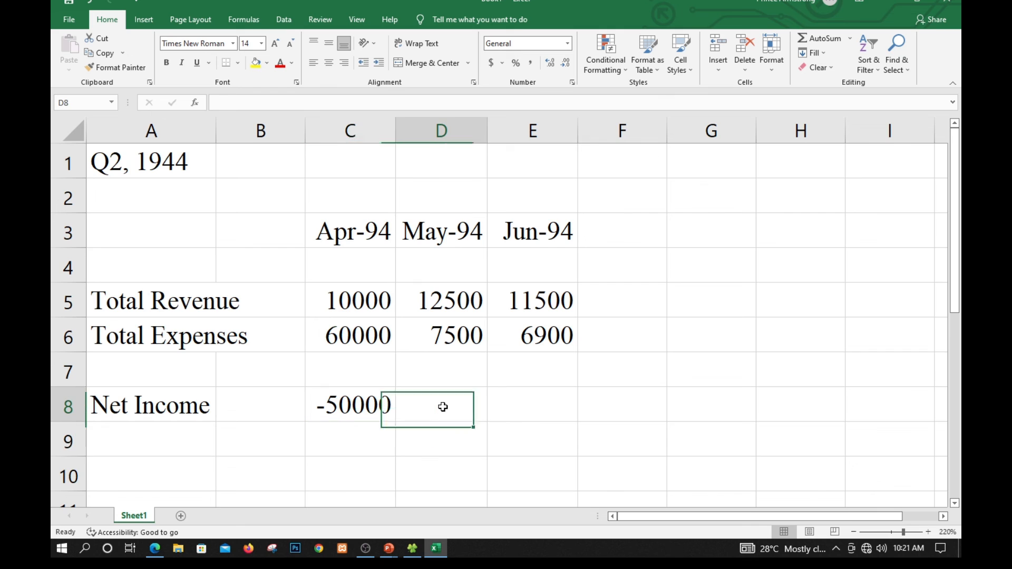
text(=)
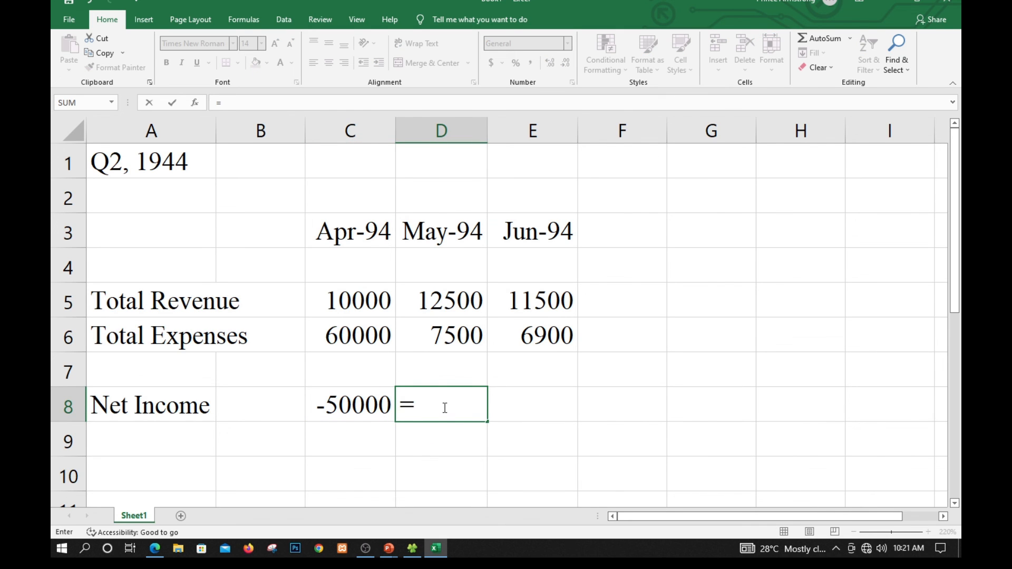
text(d)
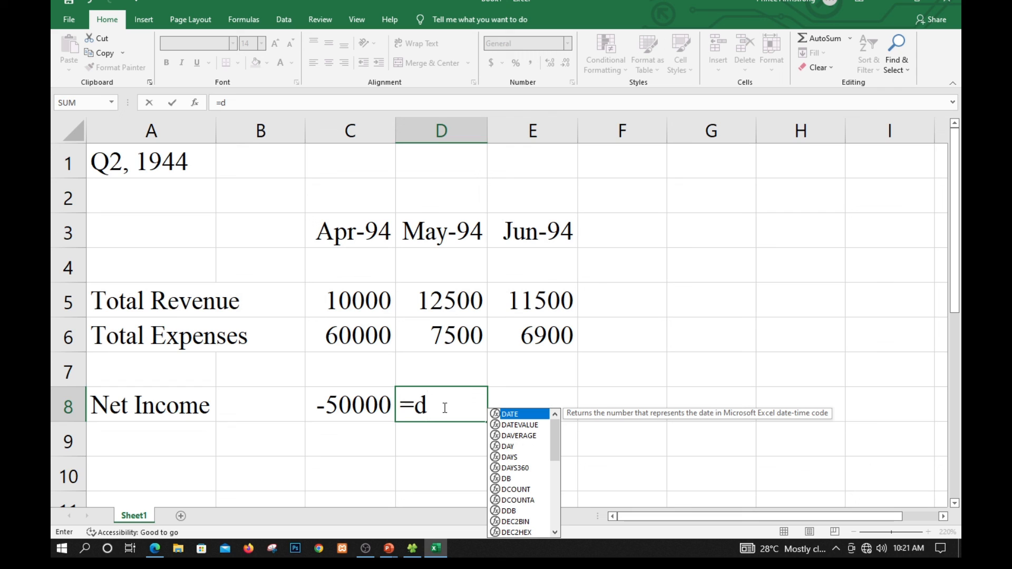
text(5-)
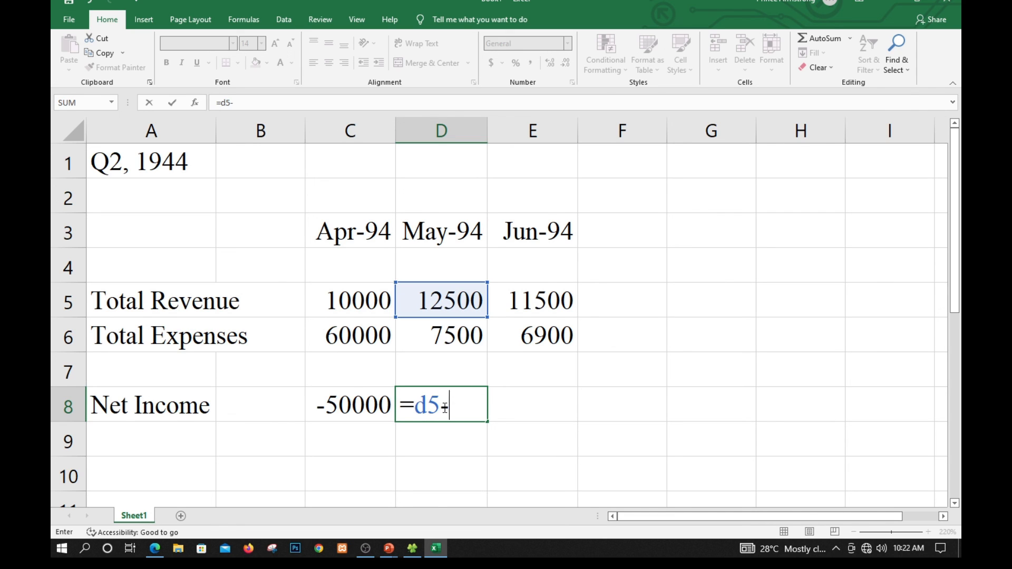
text(d6)
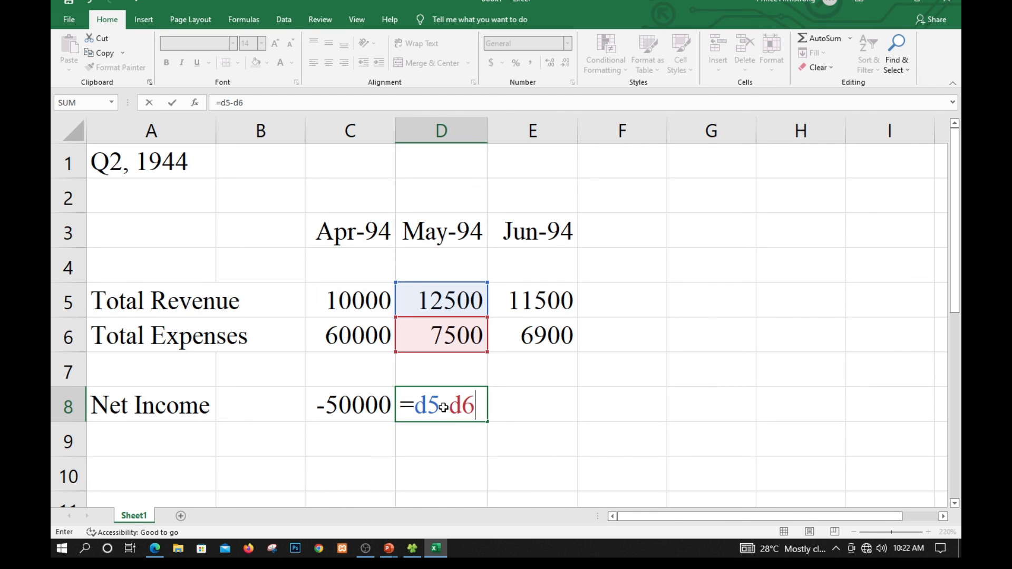
key(Return)
Calculate June's net income in E8 with the formula =e5-e6
click(547, 407)
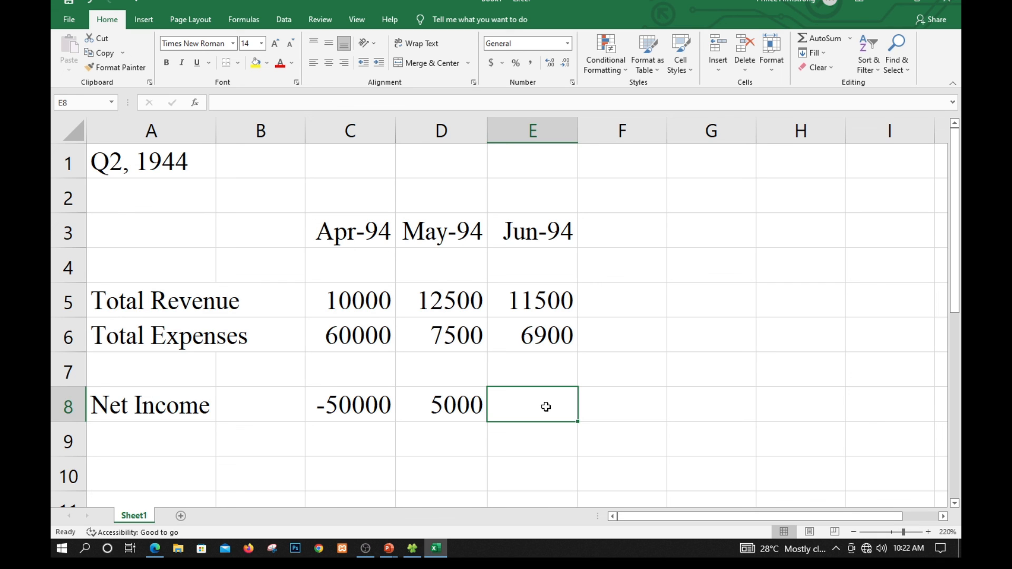
text(=)
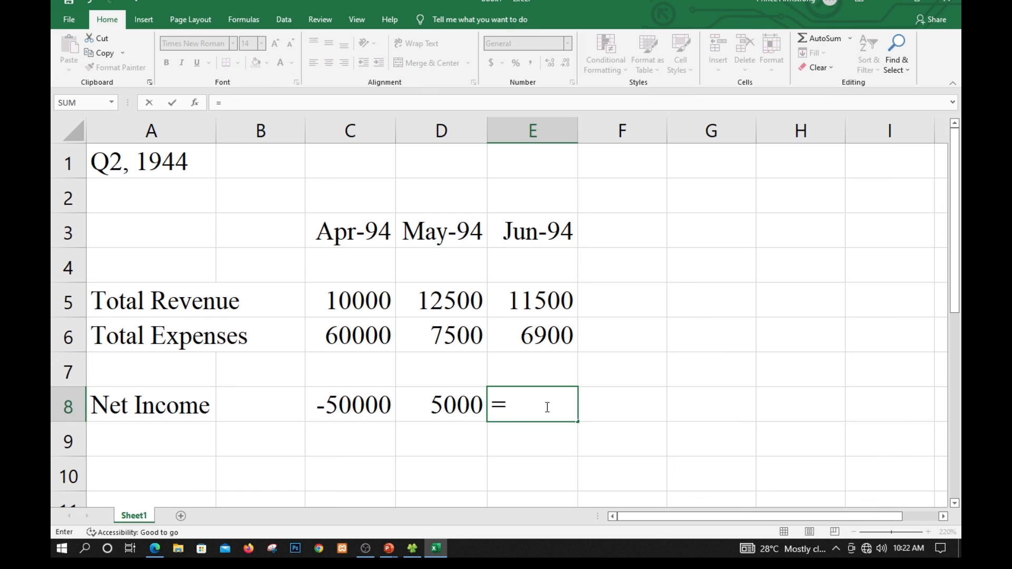
text(e)
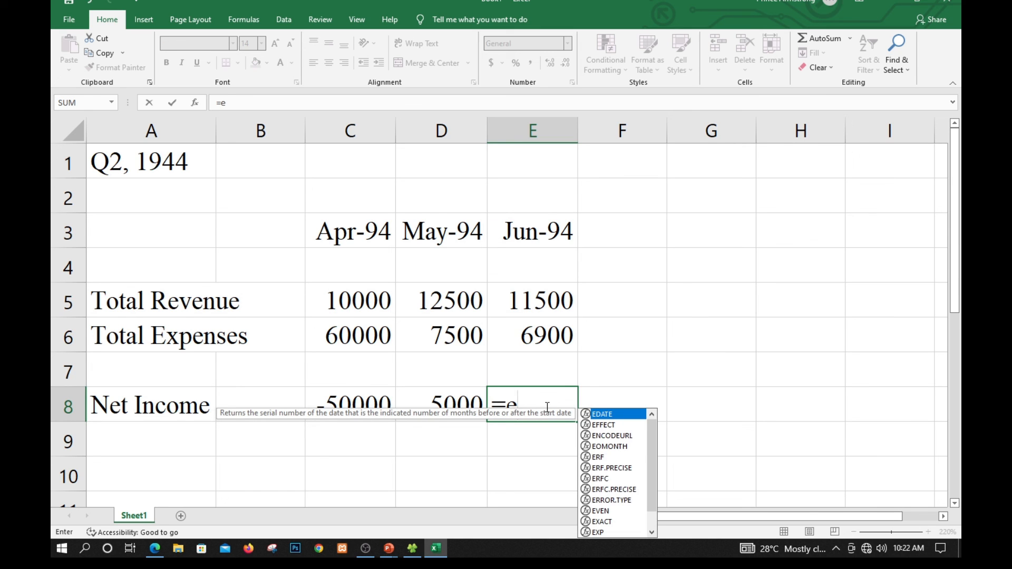
text(5-)
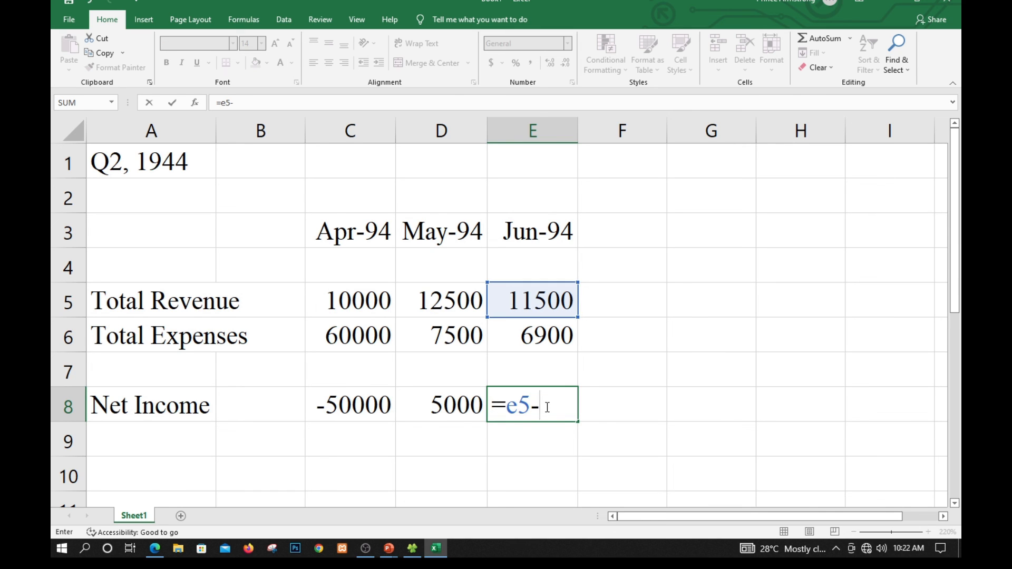
text(e)
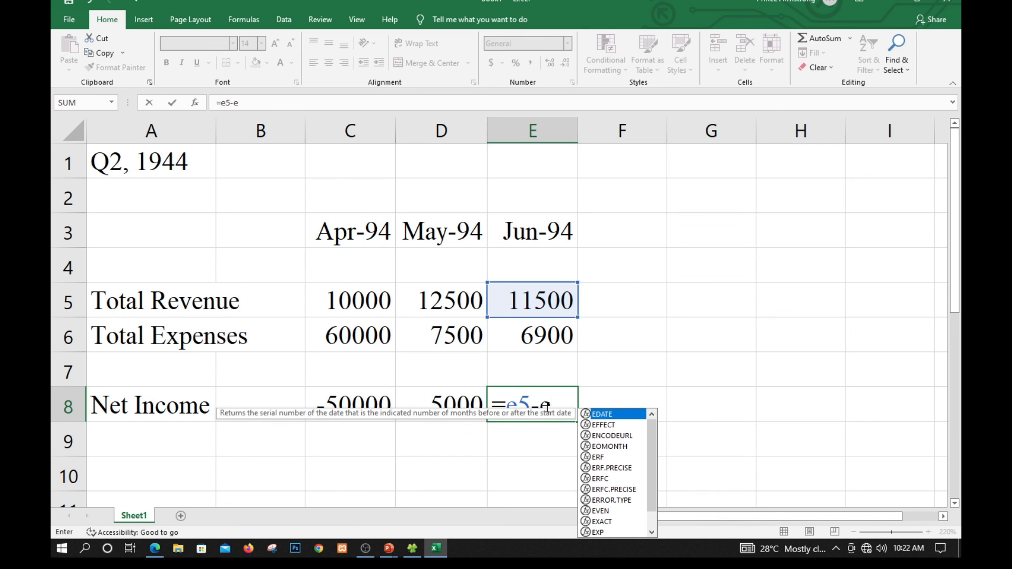
text(6)
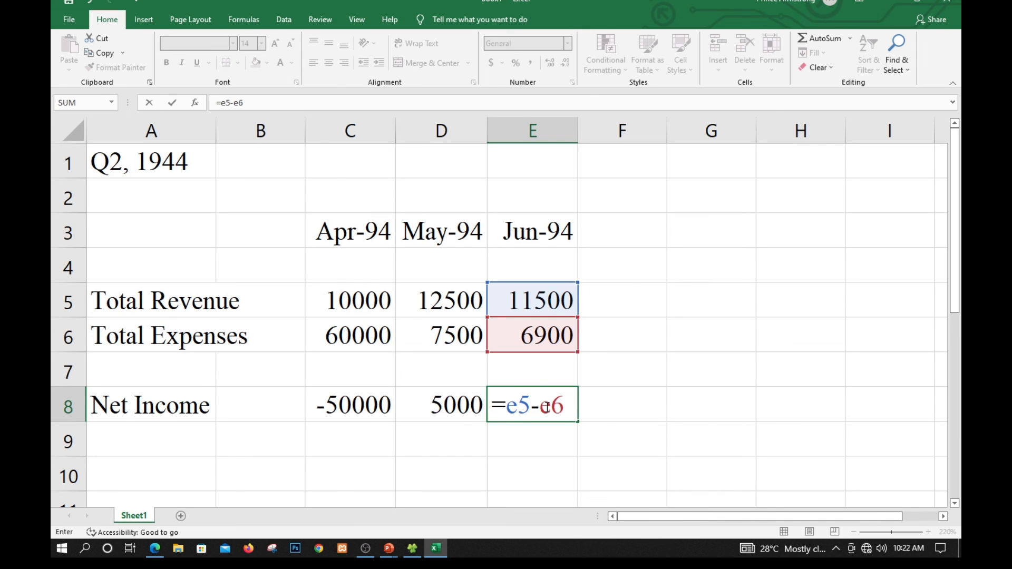
key(Return)
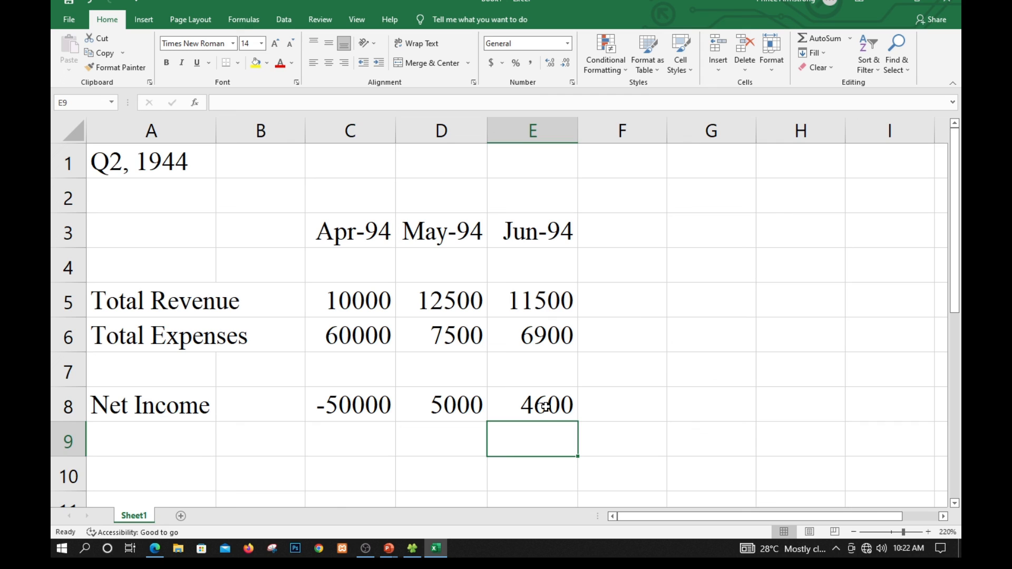